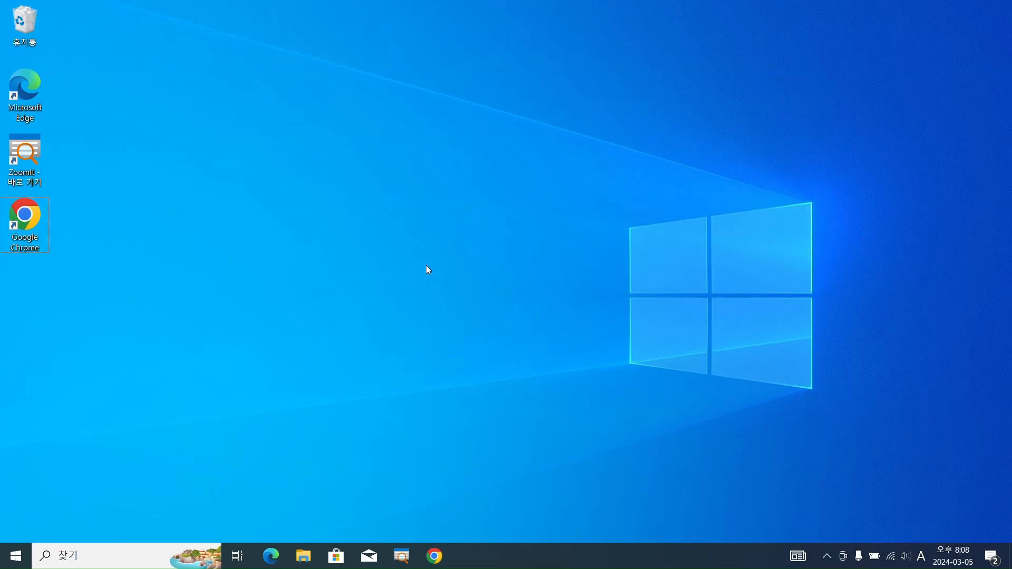
Open the Windows Update page under Update & Security in Windows Settings and look over its status and options
{"action": "left_click", "coordinate": [10, 561]}
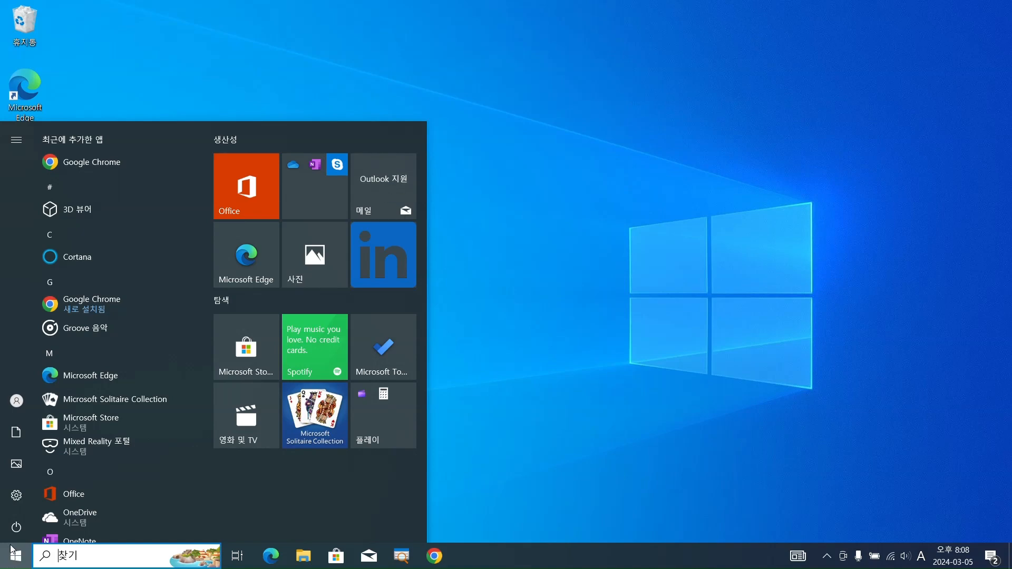
{"action": "left_click", "coordinate": [17, 498]}
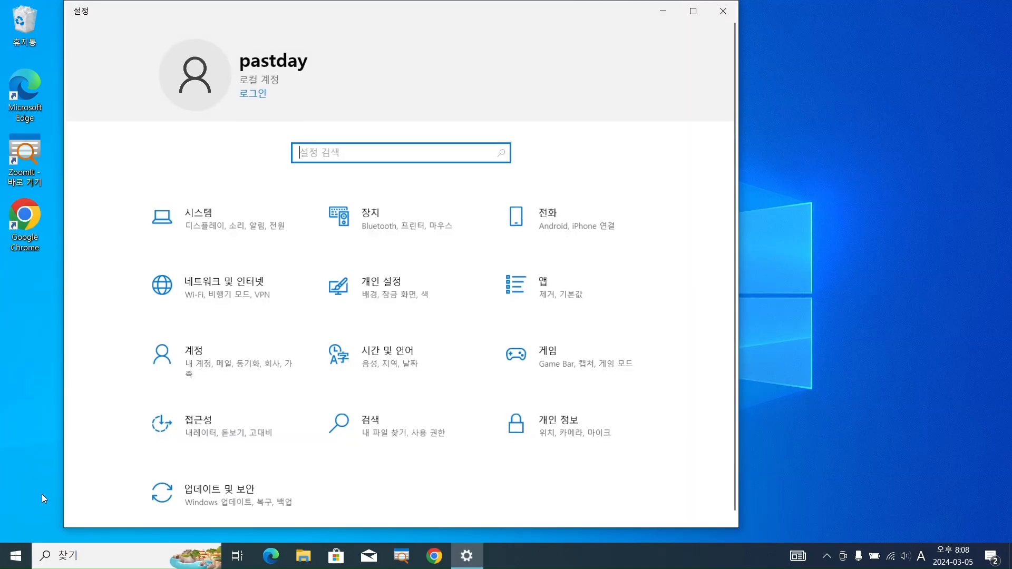
{"action": "scroll", "coordinate": [236, 452], "scroll_direction": "down", "scroll_amount": 1}
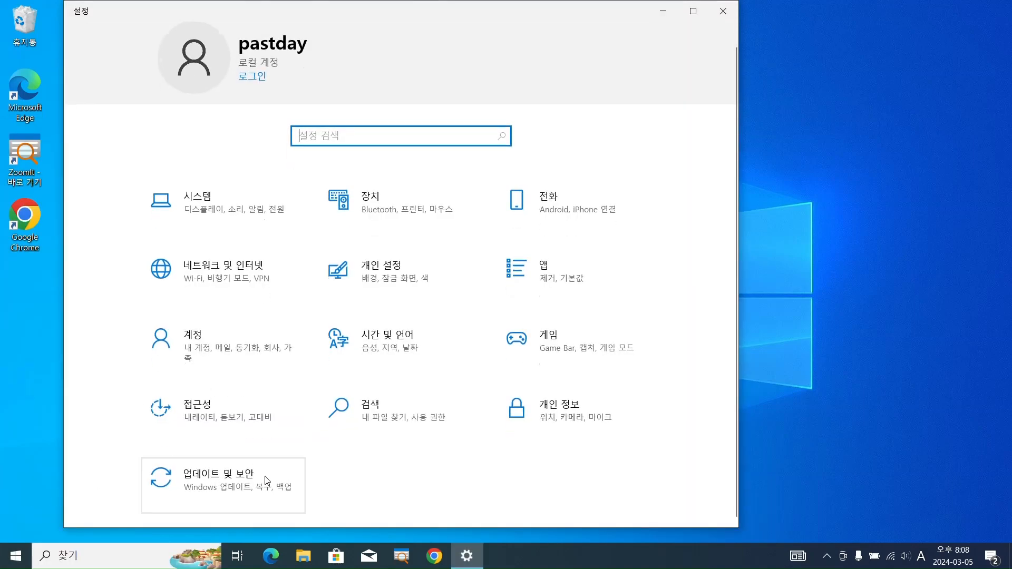
{"action": "left_click", "coordinate": [238, 491]}
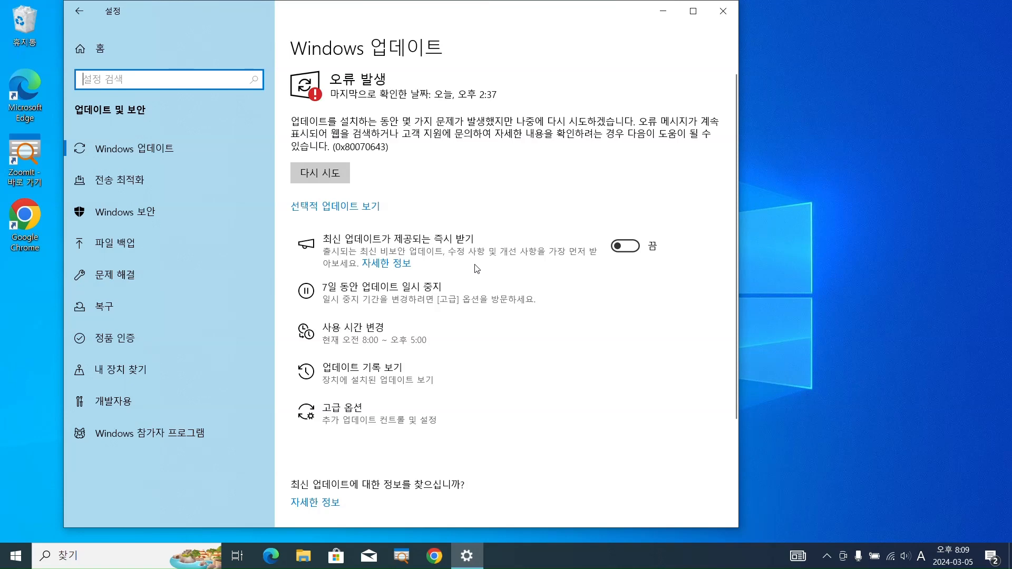
{"action": "scroll", "coordinate": [492, 227], "scroll_direction": "down", "scroll_amount": 3}
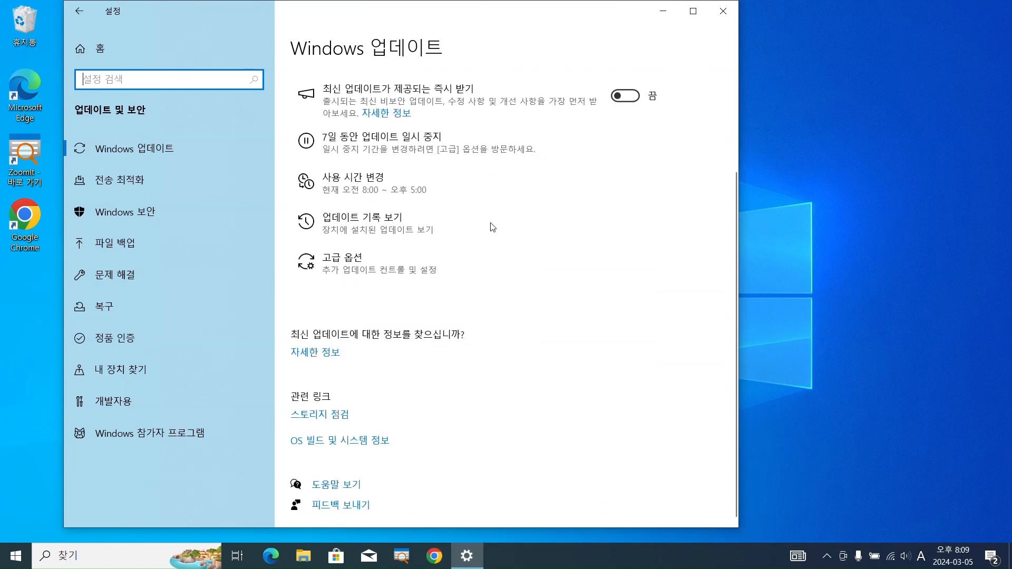
{"action": "scroll", "coordinate": [492, 227], "scroll_direction": "up", "scroll_amount": 3}
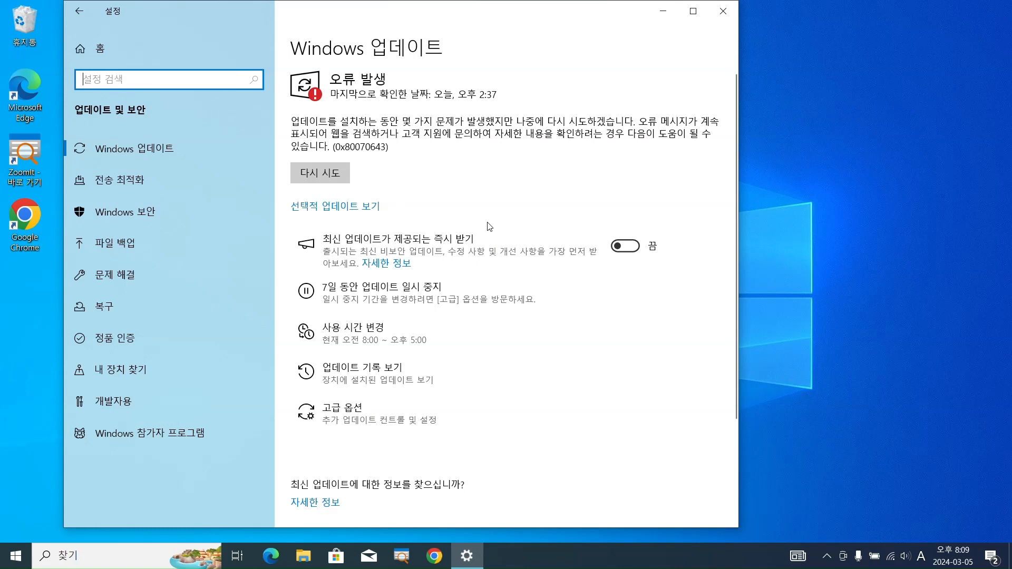
Open the update history and review the list of quality updates for failed installations
{"action": "left_click", "coordinate": [373, 382]}
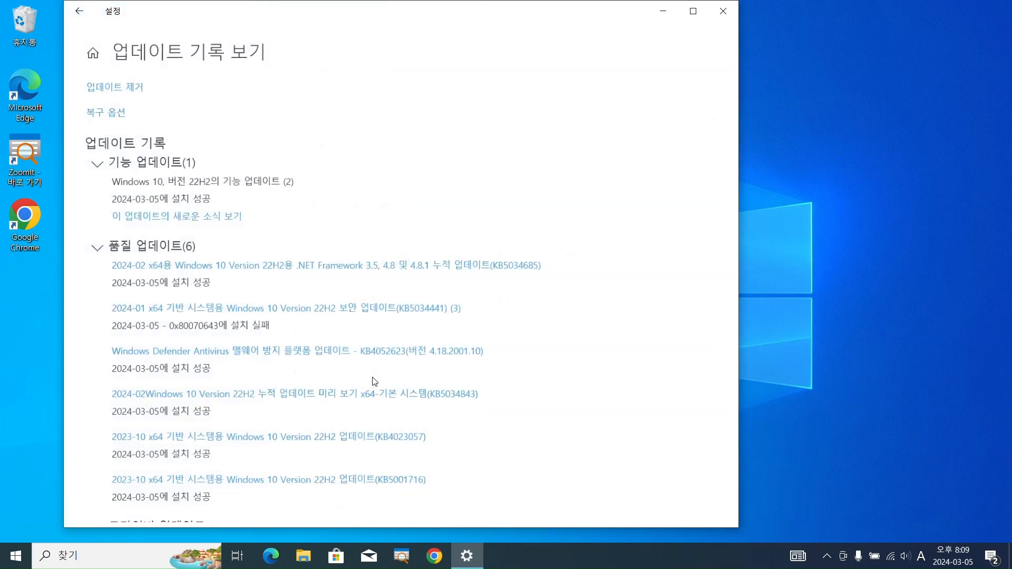
{"action": "scroll", "coordinate": [481, 277], "scroll_direction": "down", "scroll_amount": 2}
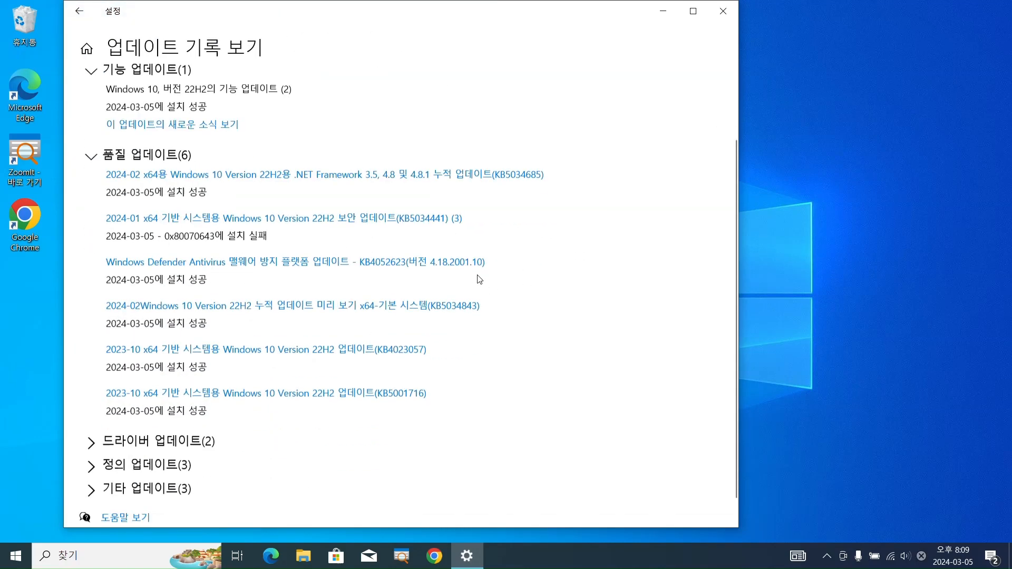
{"action": "scroll", "coordinate": [481, 277], "scroll_direction": "up", "scroll_amount": 1}
{"action": "scroll", "coordinate": [481, 278], "scroll_direction": "up", "scroll_amount": 2}
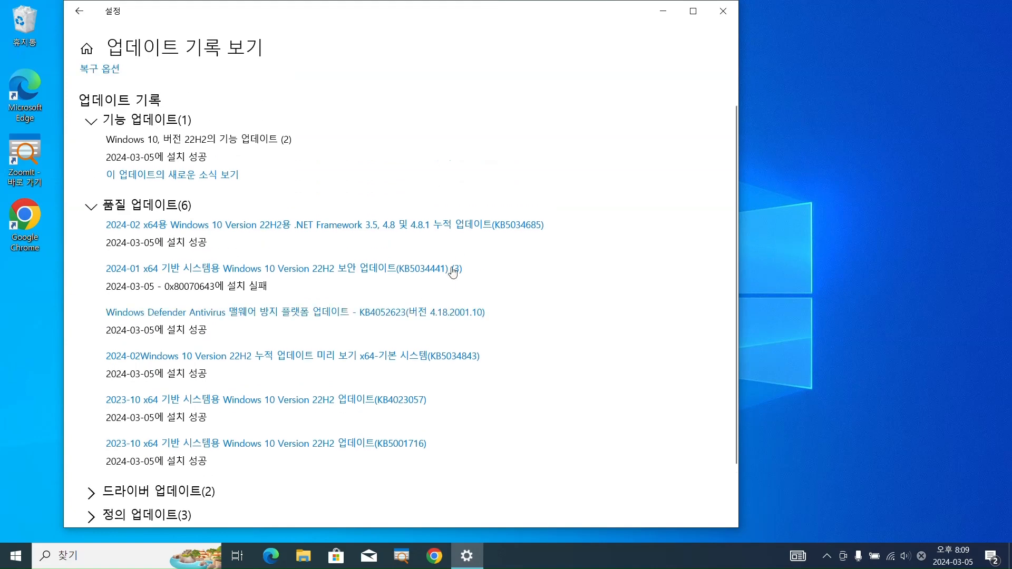
{"action": "scroll", "coordinate": [203, 177], "scroll_direction": "down", "scroll_amount": 2}
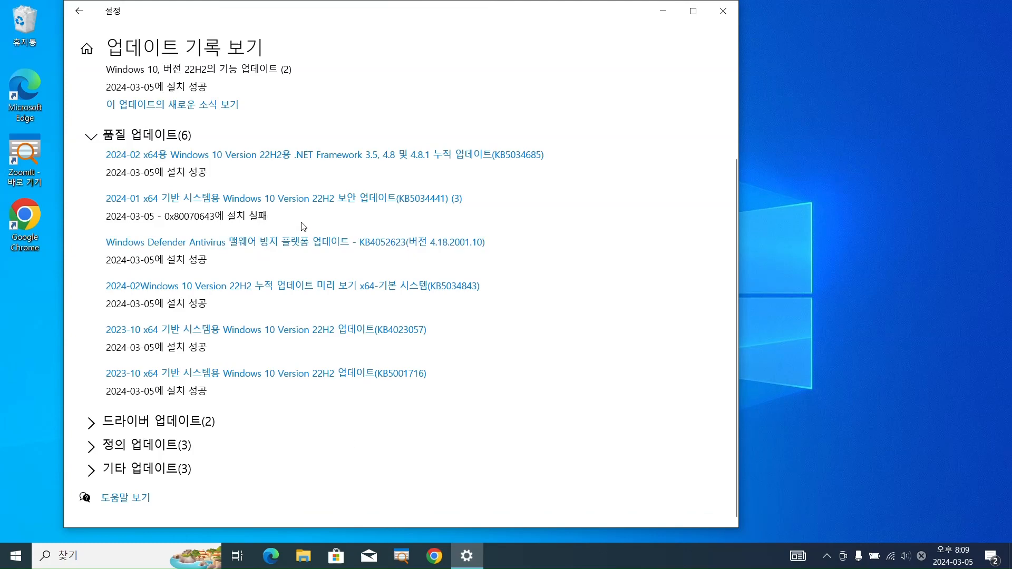
Box the 0x80070643 failure line and the KB5034441 label with on-screen annotations, and clear the drawing
{"action": "key", "text": "ctrl+2"}
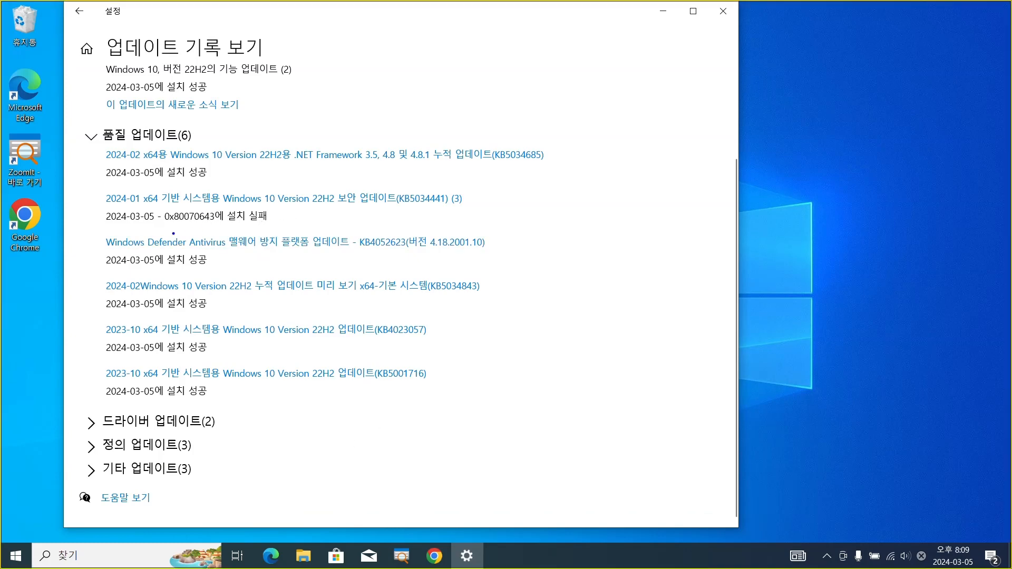
{"action": "mouse_move", "coordinate": [98, 209]}
{"action": "left_mouse_down"}
{"action": "mouse_move", "coordinate": [159, 228]}
{"action": "mouse_move", "coordinate": [281, 230]}
{"action": "left_mouse_up"}
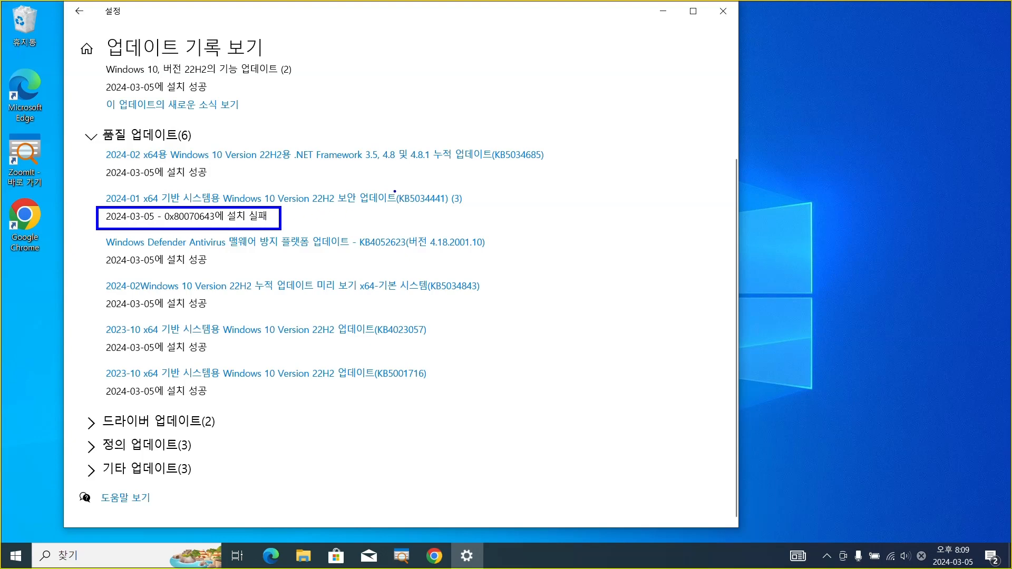
{"action": "mouse_move", "coordinate": [394, 191]}
{"action": "left_mouse_down"}
{"action": "mouse_move", "coordinate": [428, 208]}
{"action": "mouse_move", "coordinate": [476, 210]}
{"action": "left_mouse_up"}
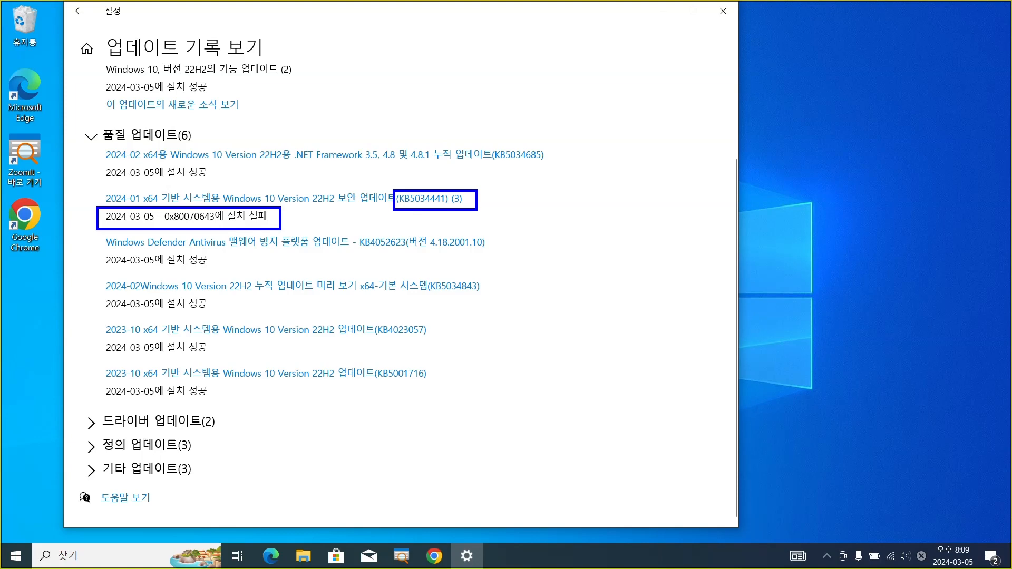
{"action": "key", "text": "Escape"}
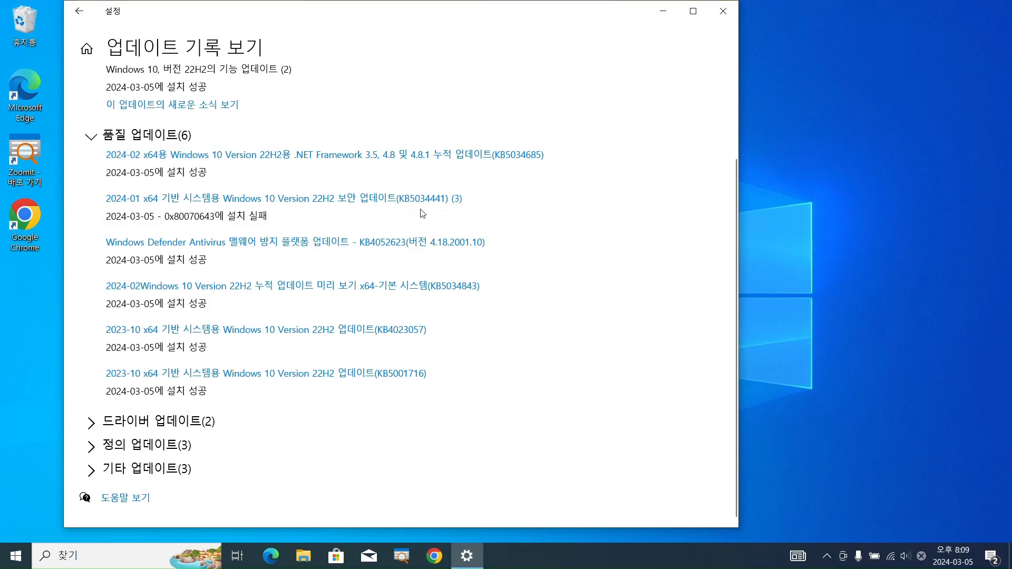
Open the Microsoft support article for the failed KB5034441 update and read its summary and important note
{"action": "left_click", "coordinate": [369, 201]}
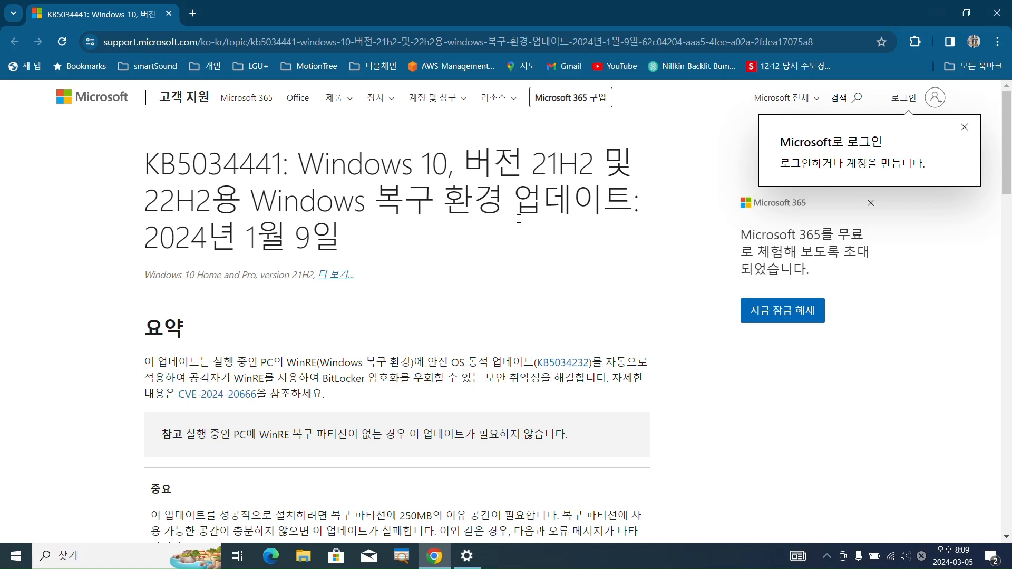
{"action": "scroll", "coordinate": [519, 219], "scroll_direction": "down", "scroll_amount": 4}
{"action": "scroll", "coordinate": [519, 219], "scroll_direction": "up", "scroll_amount": 4}
{"action": "scroll", "coordinate": [521, 221], "scroll_direction": "down", "scroll_amount": 3}
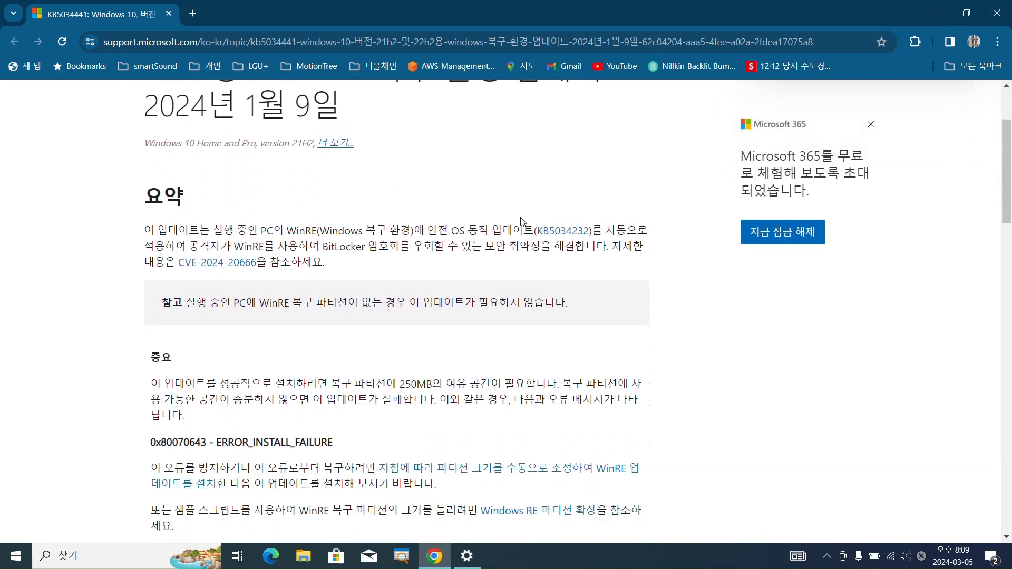
{"action": "scroll", "coordinate": [521, 221], "scroll_direction": "down", "scroll_amount": 1}
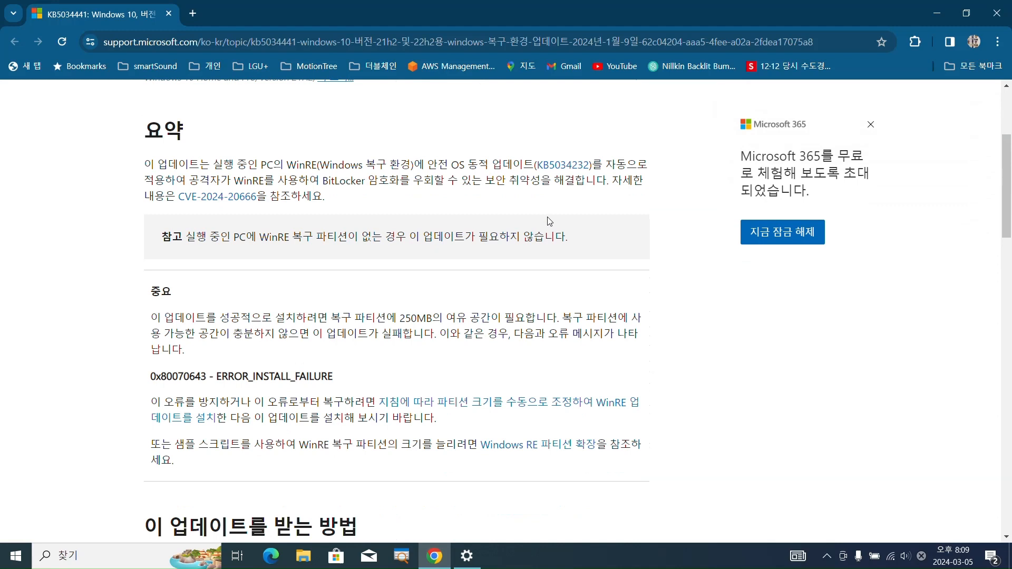
Highlight the term WinRE in the article's summary paragraph, and clear the selection
{"action": "double_click", "coordinate": [257, 179]}
{"action": "left_click", "coordinate": [225, 183]}
{"action": "left_click_drag", "start_coordinate": [232, 179], "coordinate": [264, 180]}
{"action": "left_click_drag", "start_coordinate": [234, 179], "coordinate": [264, 180]}
{"action": "left_click", "coordinate": [338, 197]}
Highlight the article's statements on the 250MB recovery partition requirement and the update failing without enough space
{"action": "scroll", "coordinate": [364, 205], "scroll_direction": "down", "scroll_amount": 1}
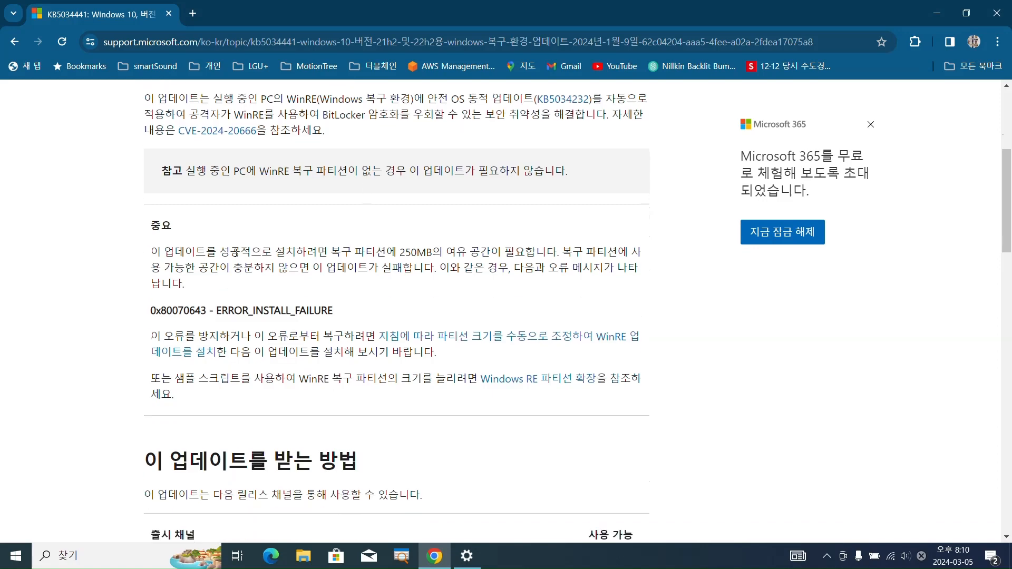
{"action": "left_click_drag", "start_coordinate": [151, 248], "coordinate": [435, 256]}
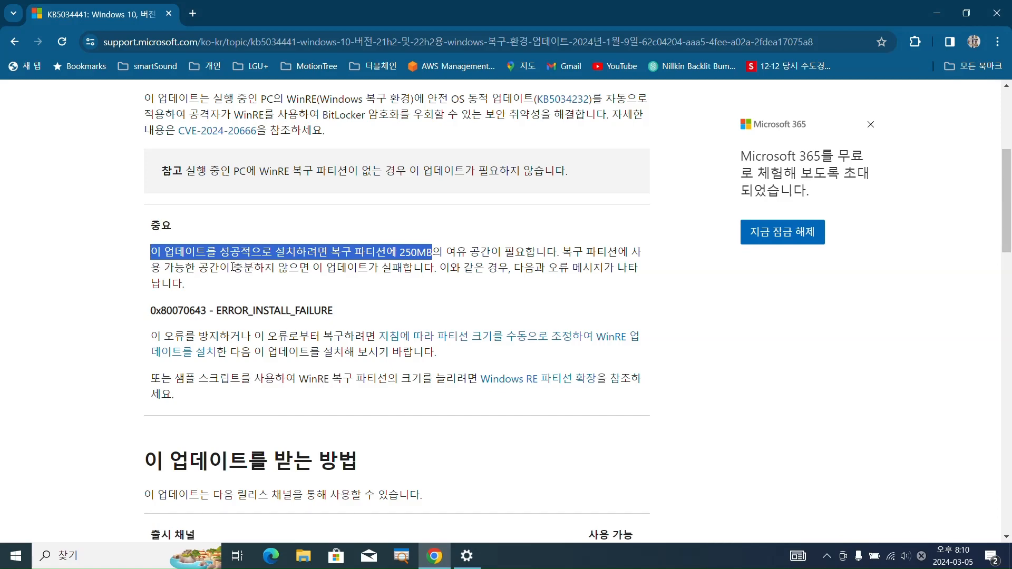
{"action": "left_click_drag", "start_coordinate": [233, 267], "coordinate": [441, 271]}
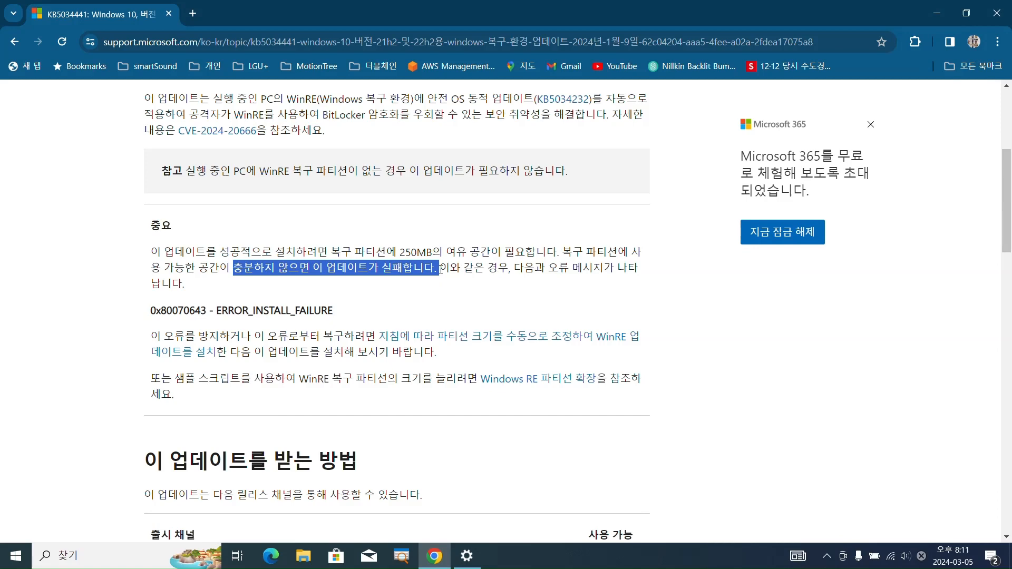
{"action": "scroll", "coordinate": [328, 174], "scroll_direction": "up", "scroll_amount": 2}
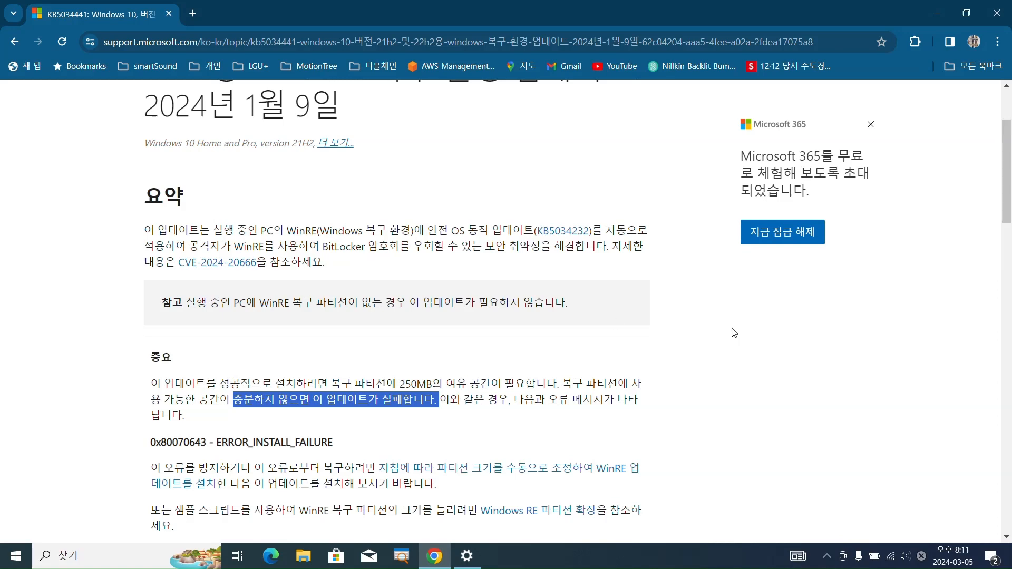
{"action": "left_click", "coordinate": [715, 328]}
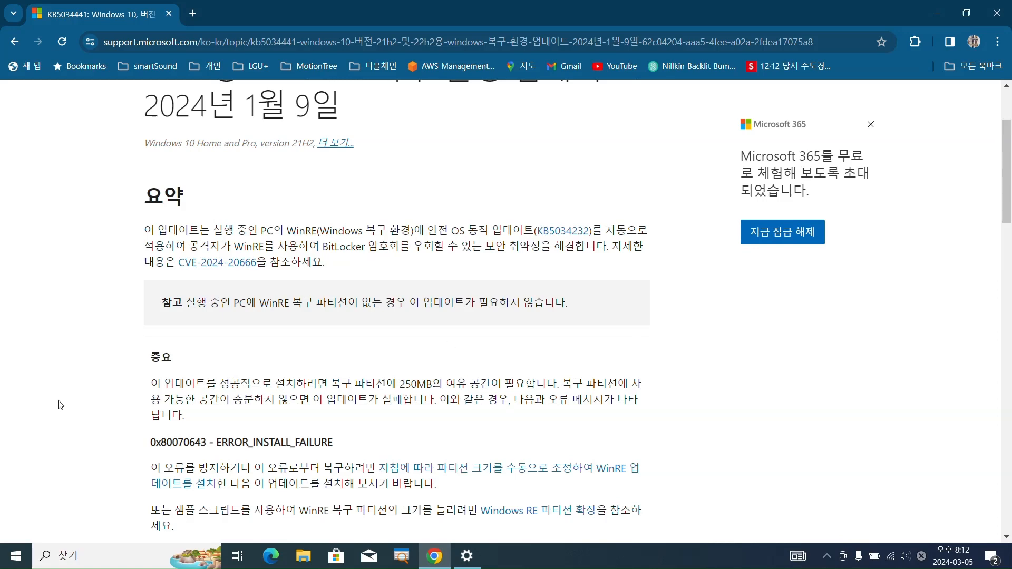
Open Disk Management from the system tools and maximize its window
{"action": "right_click", "coordinate": [16, 561]}
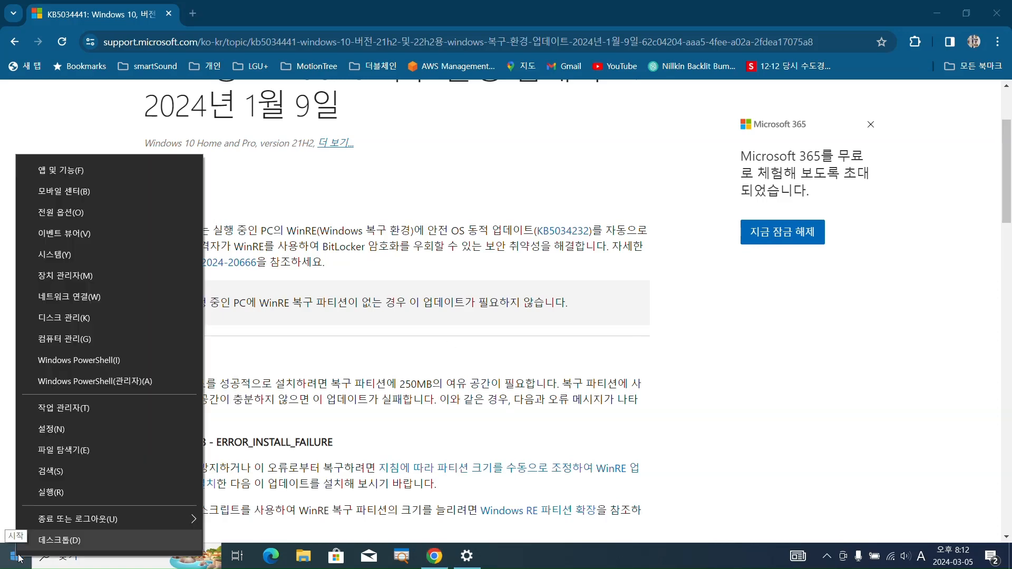
{"action": "left_click", "coordinate": [94, 319]}
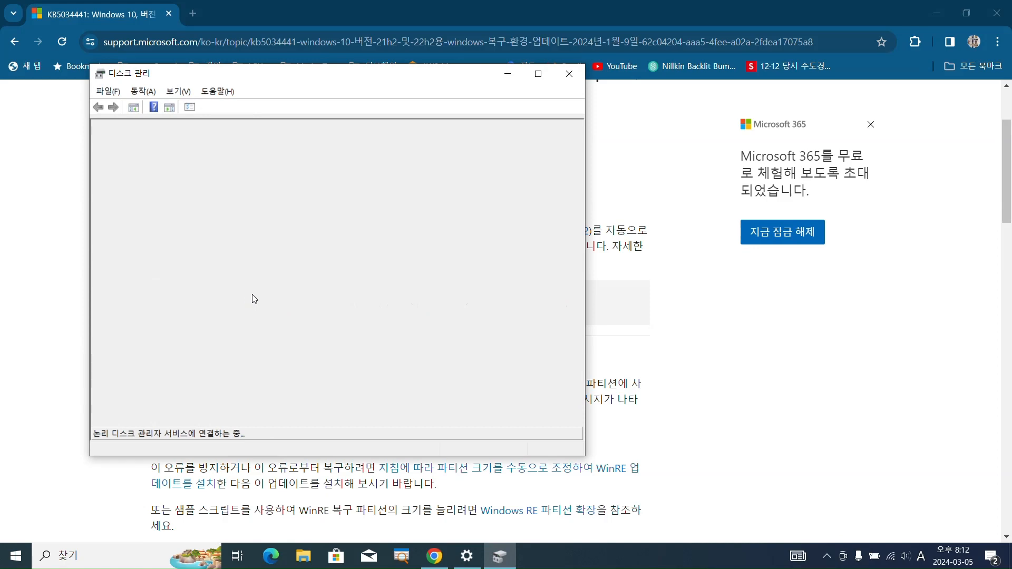
{"action": "left_click", "coordinate": [539, 75]}
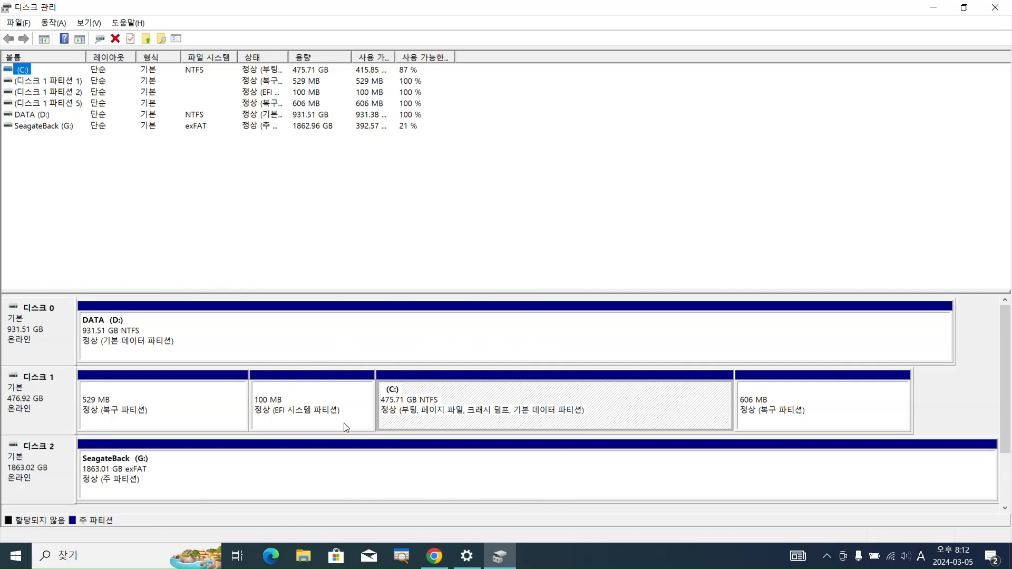
Select Disk 0, Disk 1 and Disk 2 in turn to examine their partition layouts
{"action": "left_click", "coordinate": [48, 346]}
{"action": "left_click", "coordinate": [52, 410]}
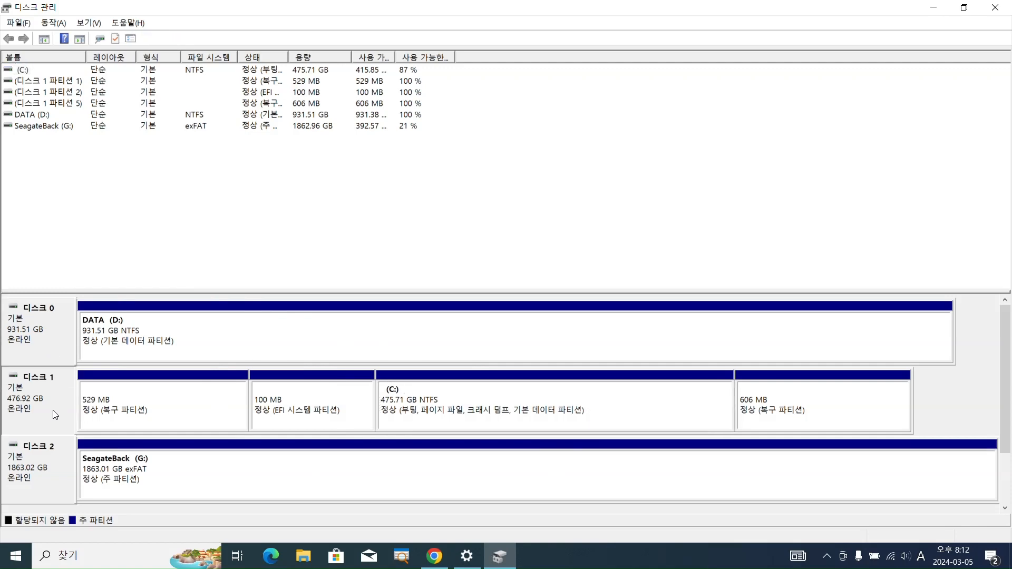
{"action": "left_click", "coordinate": [42, 484]}
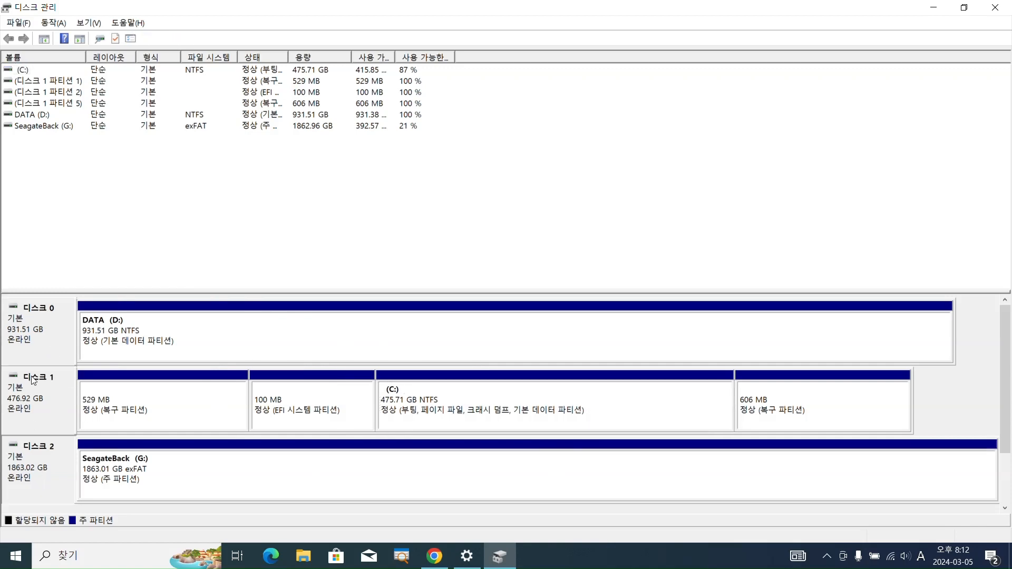
{"action": "left_click", "coordinate": [46, 339]}
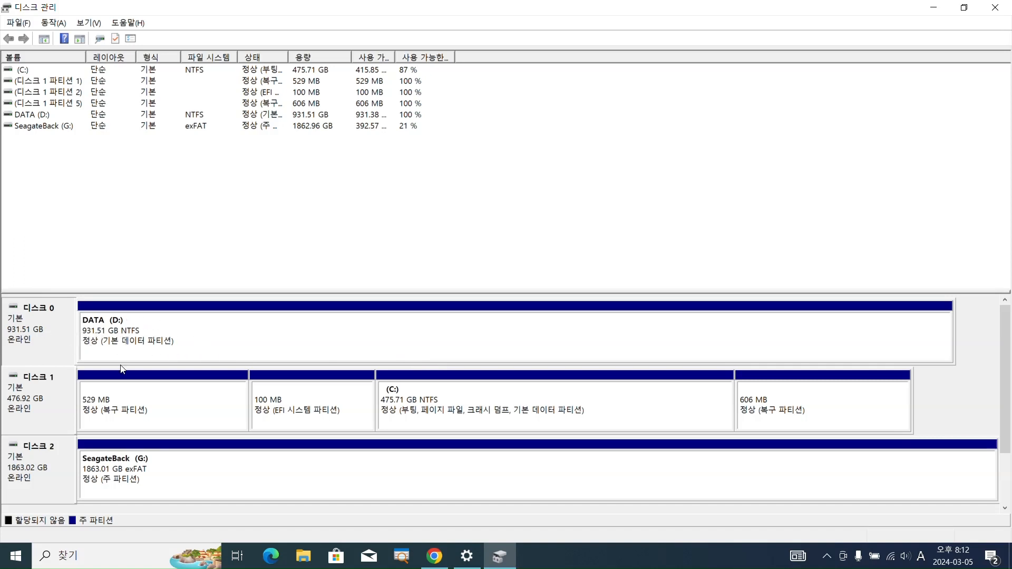
{"action": "left_click", "coordinate": [43, 413]}
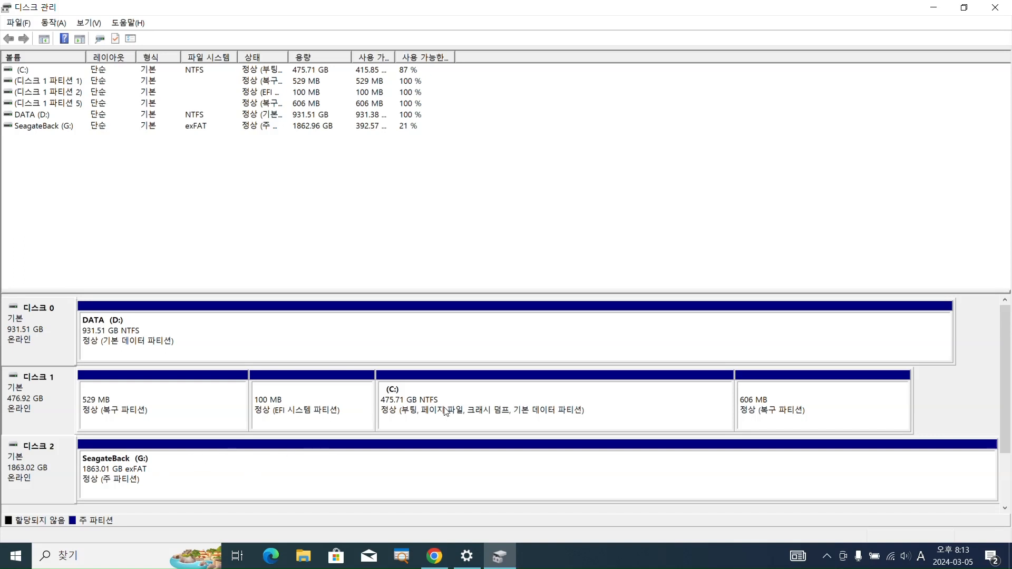
{"action": "left_click", "coordinate": [7, 473]}
Annotate Disk 1 with boxes around the C: and 606 MB recovery partitions, a dividing line and the note 80%, and clear the drawing
{"action": "key", "text": "ctrl+2"}
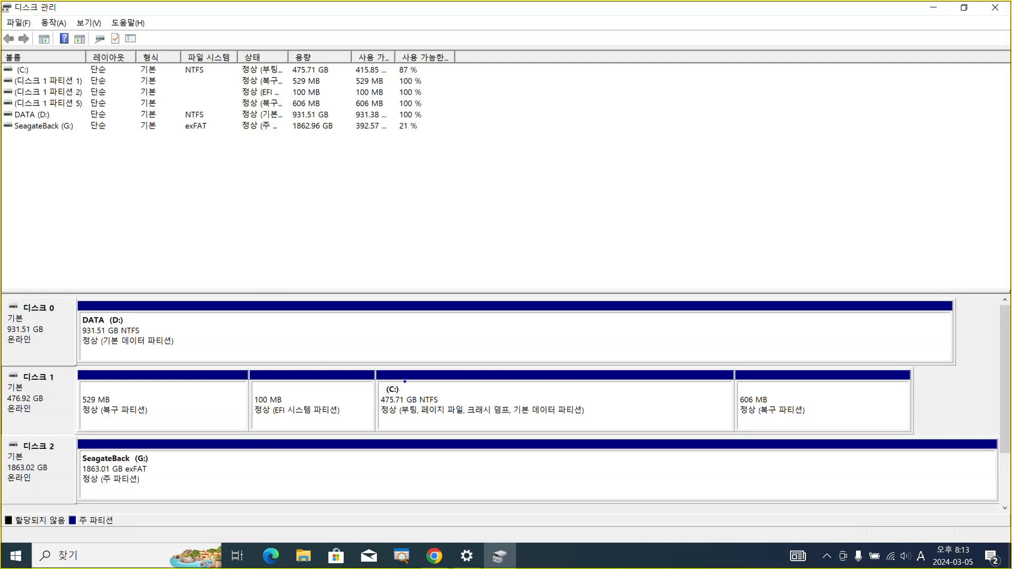
{"action": "mouse_move", "coordinate": [374, 372]}
{"action": "left_mouse_down"}
{"action": "mouse_move", "coordinate": [439, 411]}
{"action": "mouse_move", "coordinate": [549, 430]}
{"action": "mouse_move", "coordinate": [735, 433]}
{"action": "left_mouse_up"}
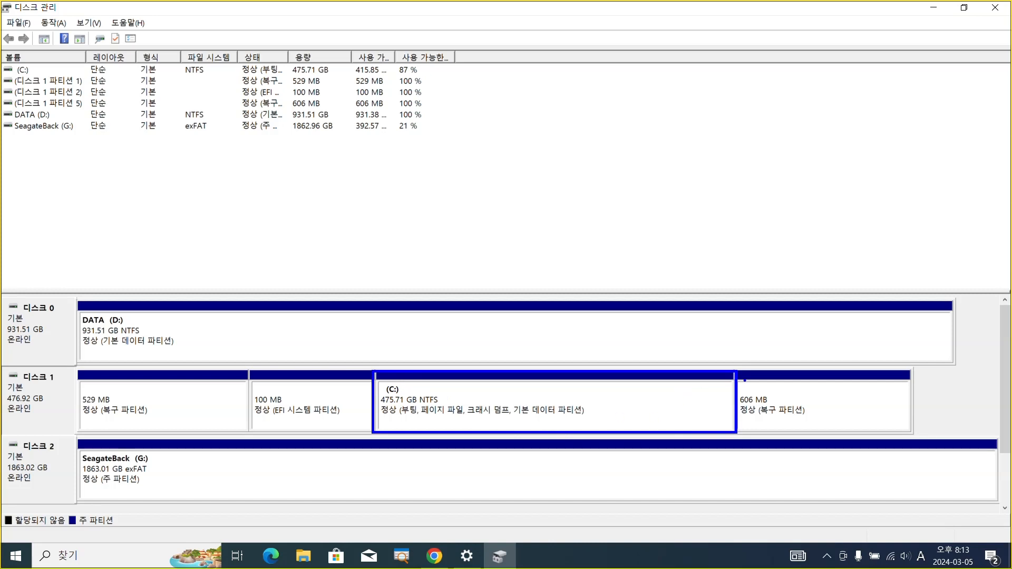
{"action": "mouse_move", "coordinate": [740, 365]}
{"action": "left_mouse_down"}
{"action": "mouse_move", "coordinate": [787, 433]}
{"action": "mouse_move", "coordinate": [918, 442]}
{"action": "left_mouse_up"}
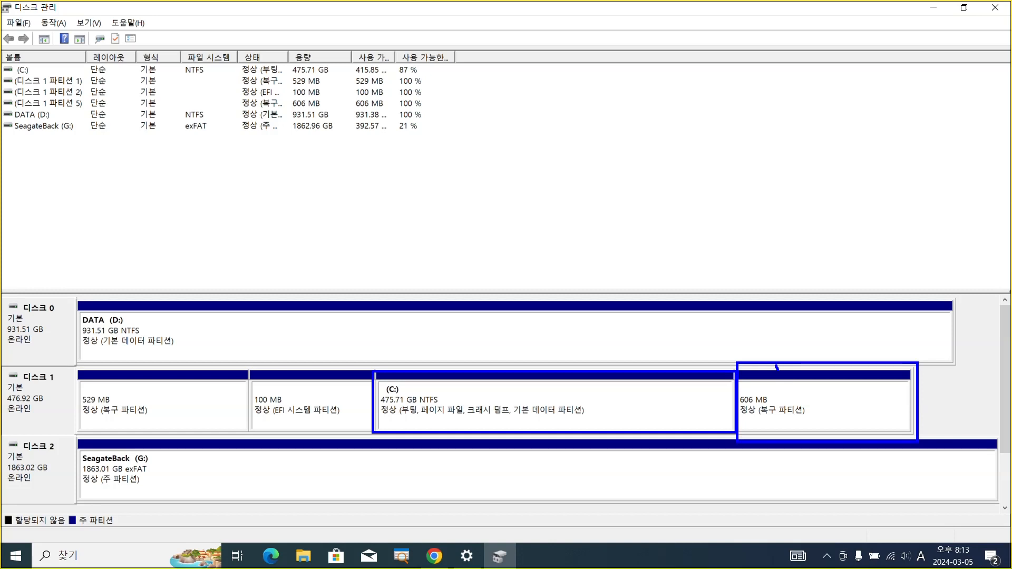
{"action": "left_click_drag", "start_coordinate": [778, 369], "coordinate": [781, 435]}
{"action": "mouse_move", "coordinate": [832, 385]}
{"action": "left_mouse_down"}
{"action": "mouse_move", "coordinate": [818, 409]}
{"action": "mouse_move", "coordinate": [832, 388]}
{"action": "mouse_move", "coordinate": [846, 411]}
{"action": "mouse_move", "coordinate": [862, 393]}
{"action": "mouse_move", "coordinate": [875, 416]}
{"action": "mouse_move", "coordinate": [880, 396]}
{"action": "mouse_move", "coordinate": [900, 407]}
{"action": "left_mouse_up"}
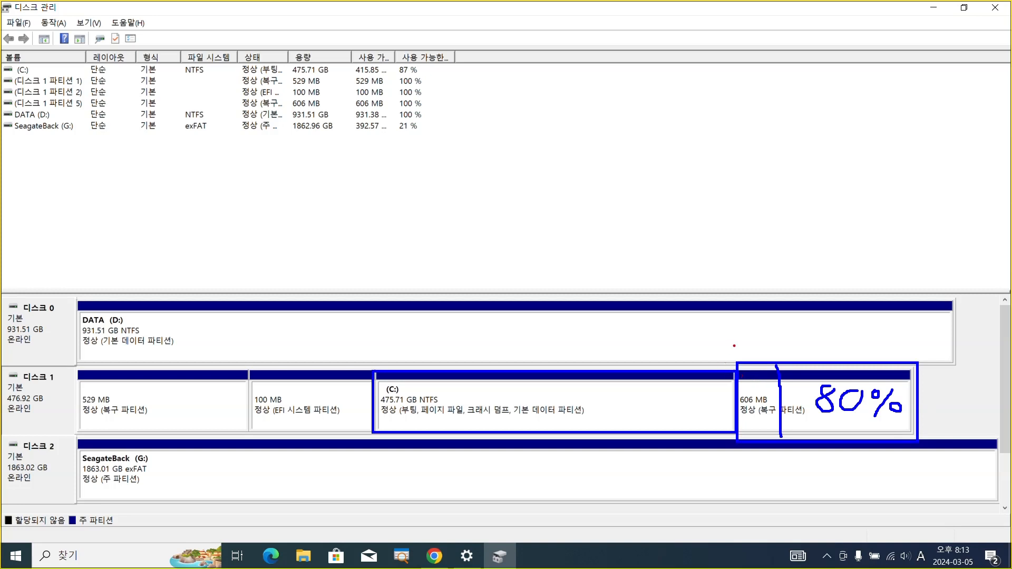
{"action": "mouse_move", "coordinate": [735, 344]}
{"action": "left_mouse_down"}
{"action": "mouse_move", "coordinate": [761, 446]}
{"action": "mouse_move", "coordinate": [783, 451]}
{"action": "left_mouse_up"}
{"action": "mouse_move", "coordinate": [742, 314]}
{"action": "left_mouse_down"}
{"action": "mouse_move", "coordinate": [742, 331]}
{"action": "mouse_move", "coordinate": [763, 332]}
{"action": "mouse_move", "coordinate": [765, 318]}
{"action": "mouse_move", "coordinate": [788, 323]}
{"action": "mouse_move", "coordinate": [782, 315]}
{"action": "left_mouse_up"}
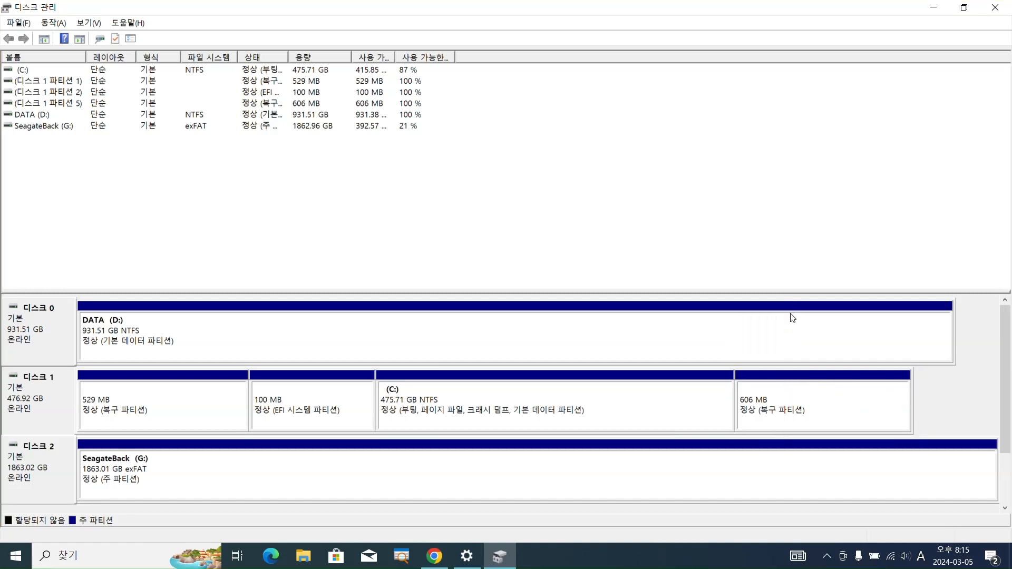
Mark the end of the C: partition on Disk 1 with a red hatched box and an empty bubble above it
{"action": "key", "text": "ctrl+2"}
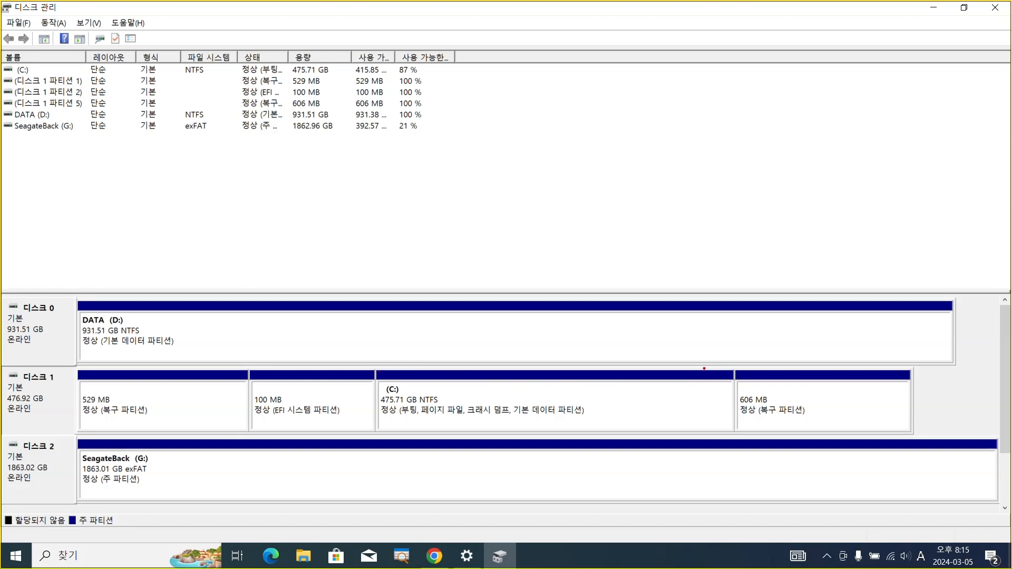
{"action": "mouse_move", "coordinate": [704, 368]}
{"action": "left_mouse_down"}
{"action": "mouse_move", "coordinate": [714, 424]}
{"action": "mouse_move", "coordinate": [736, 437]}
{"action": "left_mouse_up"}
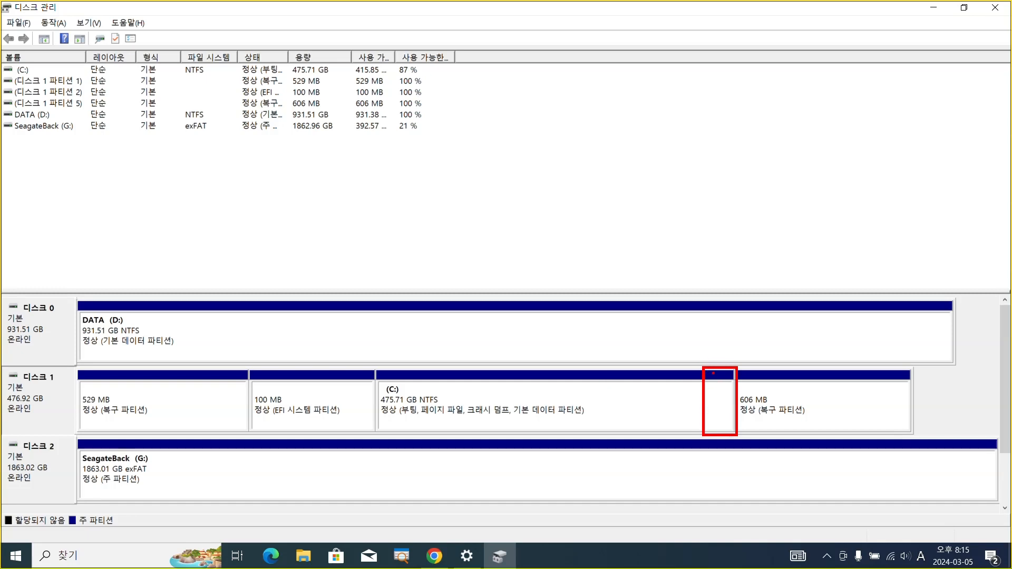
{"action": "left_click_drag", "start_coordinate": [713, 373], "coordinate": [718, 428]}
{"action": "left_click", "coordinate": [721, 420]}
{"action": "mouse_move", "coordinate": [701, 369]}
{"action": "left_mouse_down"}
{"action": "mouse_move", "coordinate": [694, 363]}
{"action": "mouse_move", "coordinate": [716, 338]}
{"action": "mouse_move", "coordinate": [749, 351]}
{"action": "mouse_move", "coordinate": [735, 366]}
{"action": "left_mouse_up"}
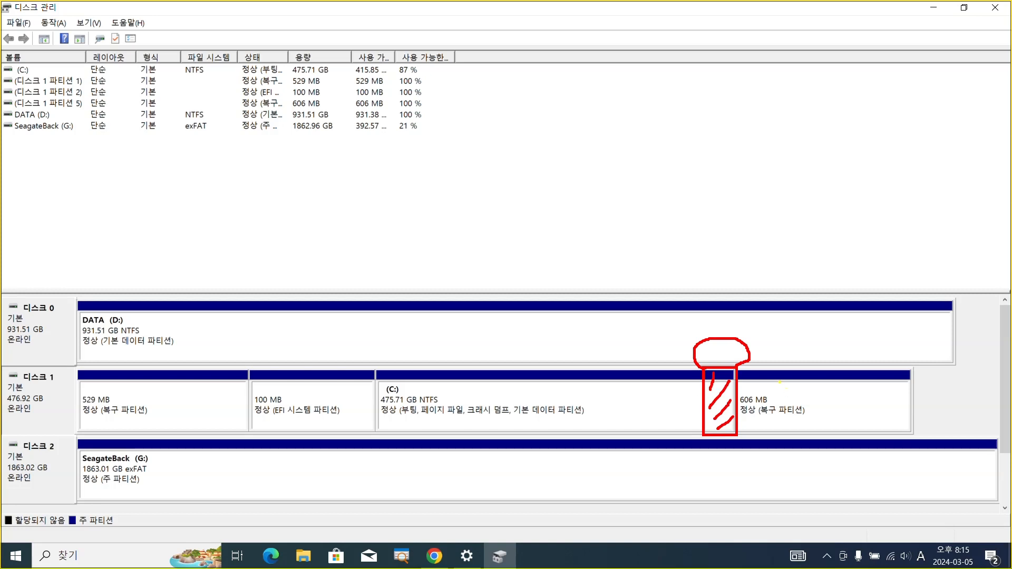
Box the 606 MB recovery partition in yellow, bracket it with the hatched area in blue, note 400 in the bubble, and clear the drawing
{"action": "left_click_drag", "start_coordinate": [740, 369], "coordinate": [917, 432]}
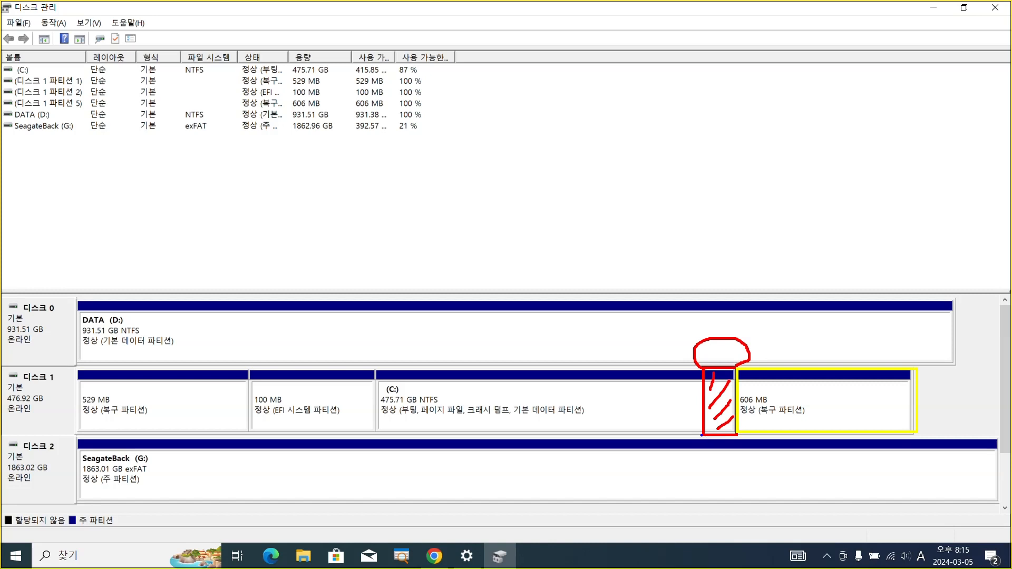
{"action": "mouse_move", "coordinate": [701, 435]}
{"action": "left_mouse_down"}
{"action": "mouse_move", "coordinate": [703, 468]}
{"action": "mouse_move", "coordinate": [767, 469]}
{"action": "mouse_move", "coordinate": [912, 465]}
{"action": "mouse_move", "coordinate": [918, 430]}
{"action": "left_mouse_up"}
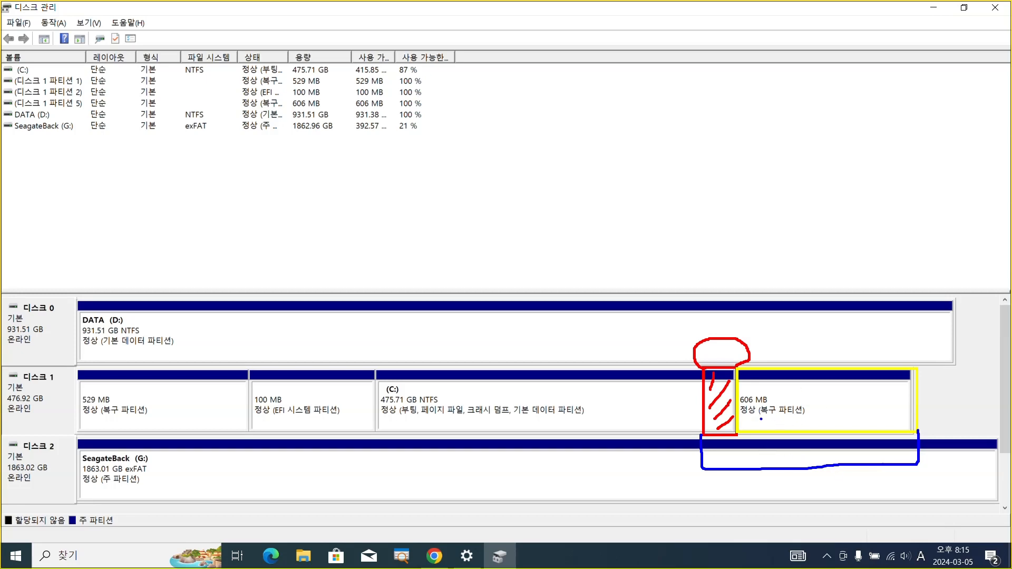
{"action": "left_click_drag", "start_coordinate": [760, 418], "coordinate": [810, 417]}
{"action": "mouse_move", "coordinate": [705, 345]}
{"action": "left_mouse_down"}
{"action": "mouse_move", "coordinate": [703, 356]}
{"action": "mouse_move", "coordinate": [722, 367]}
{"action": "mouse_move", "coordinate": [729, 353]}
{"action": "mouse_move", "coordinate": [736, 364]}
{"action": "mouse_move", "coordinate": [739, 349]}
{"action": "left_mouse_up"}
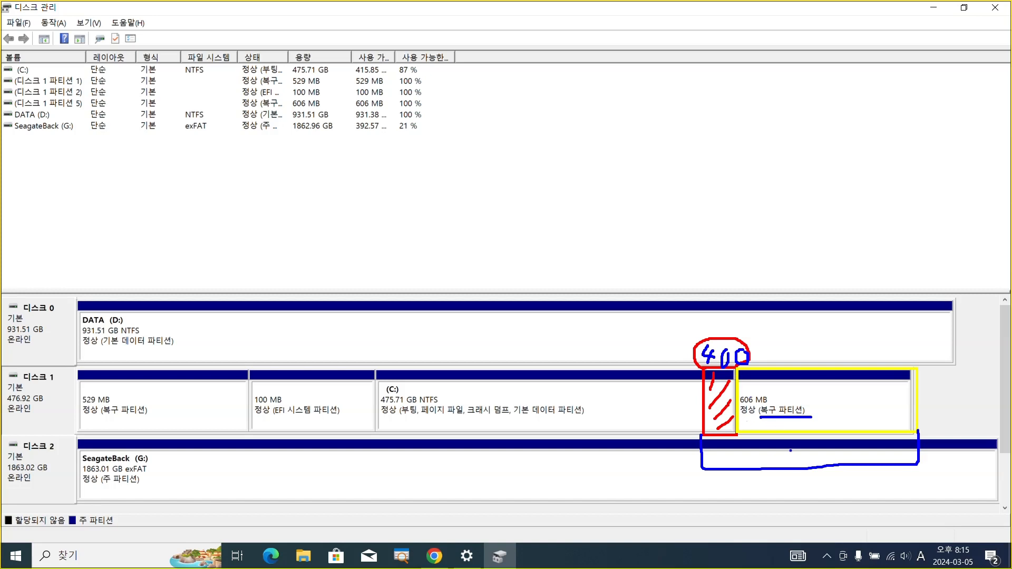
{"action": "left_click_drag", "start_coordinate": [777, 456], "coordinate": [779, 490]}
{"action": "mouse_move", "coordinate": [828, 456]}
{"action": "left_mouse_down"}
{"action": "mouse_move", "coordinate": [818, 485]}
{"action": "mouse_move", "coordinate": [838, 466]}
{"action": "mouse_move", "coordinate": [829, 488]}
{"action": "left_mouse_up"}
{"action": "key", "text": "Escape"}
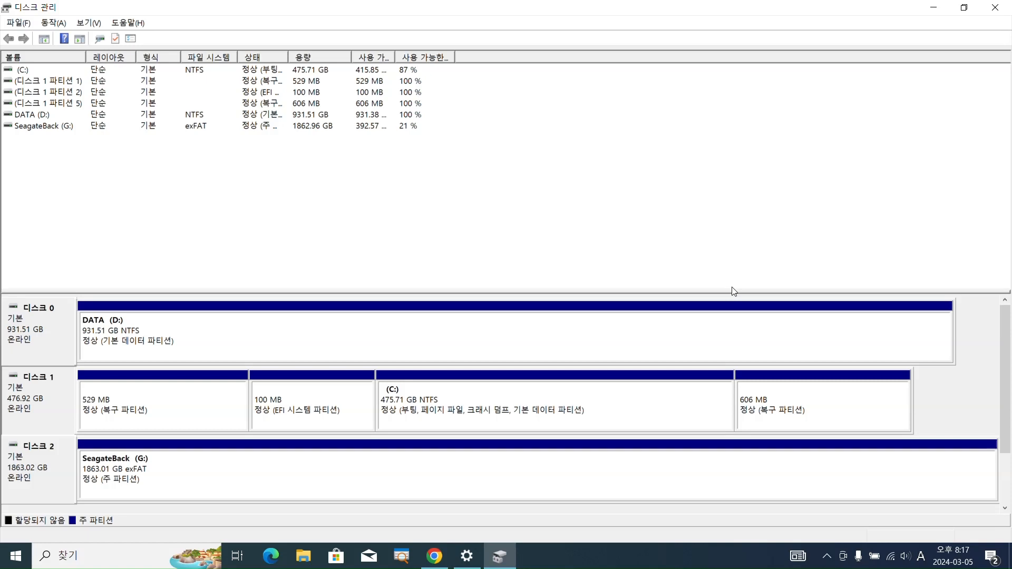
Close Disk Management and search the web for "niubi partition download" in a new browser tab
{"action": "left_click", "coordinate": [994, 12]}
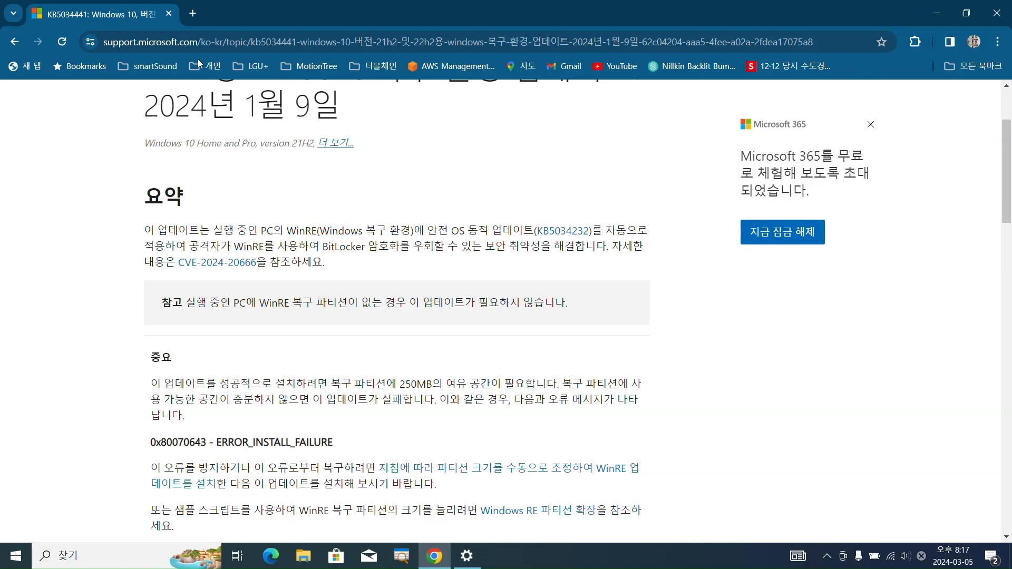
{"action": "left_click", "coordinate": [193, 14]}
{"action": "left_click", "coordinate": [193, 43]}
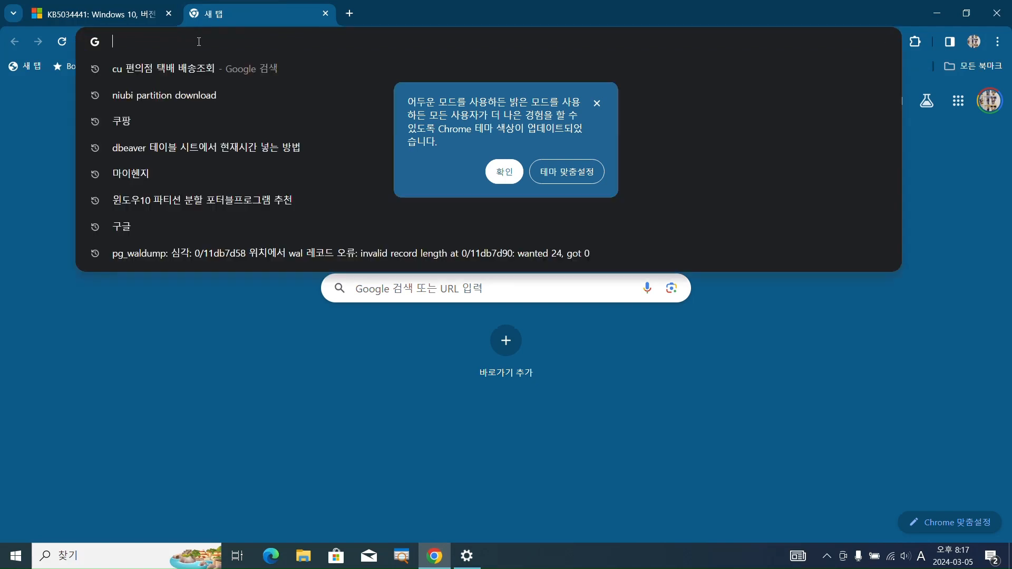
{"action": "left_click", "coordinate": [505, 168]}
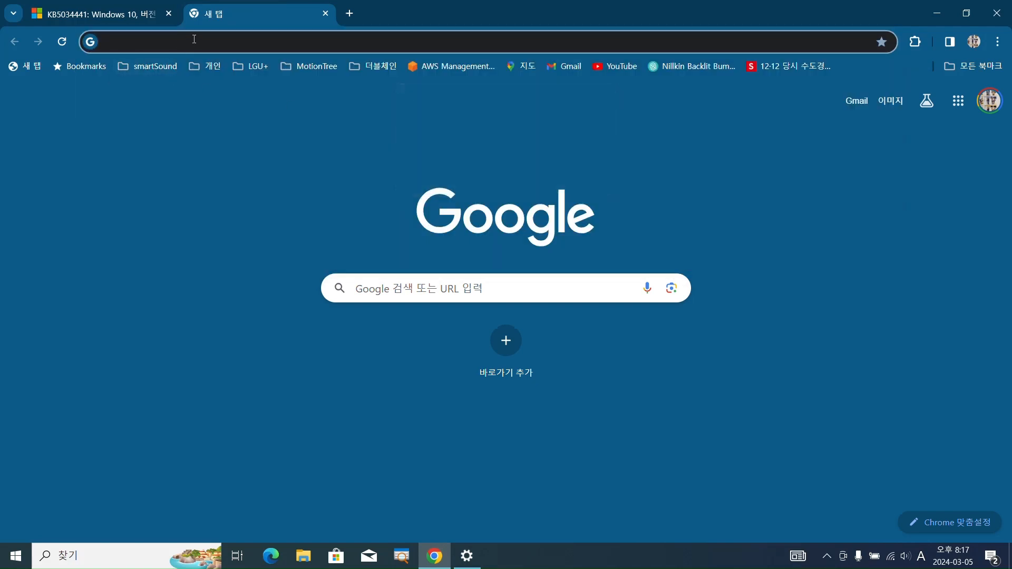
{"action": "left_click", "coordinate": [199, 39]}
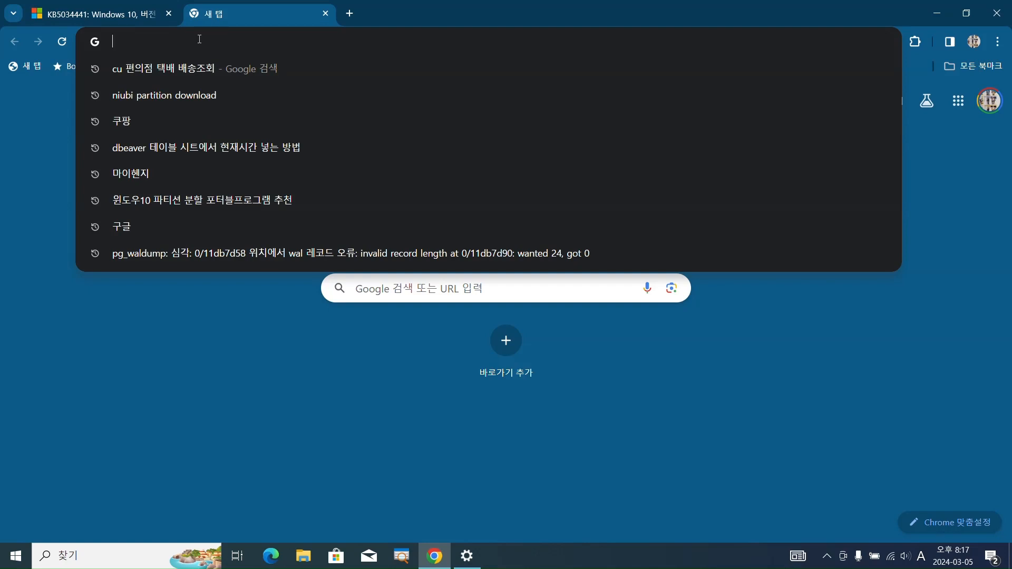
{"action": "type", "text": "niu"}
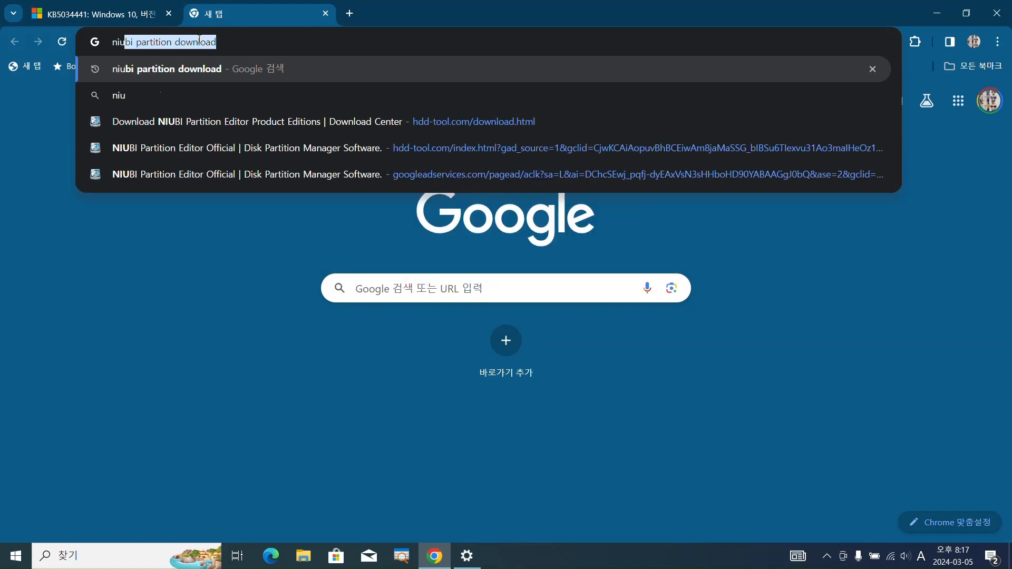
{"action": "type", "text": "bi pa"}
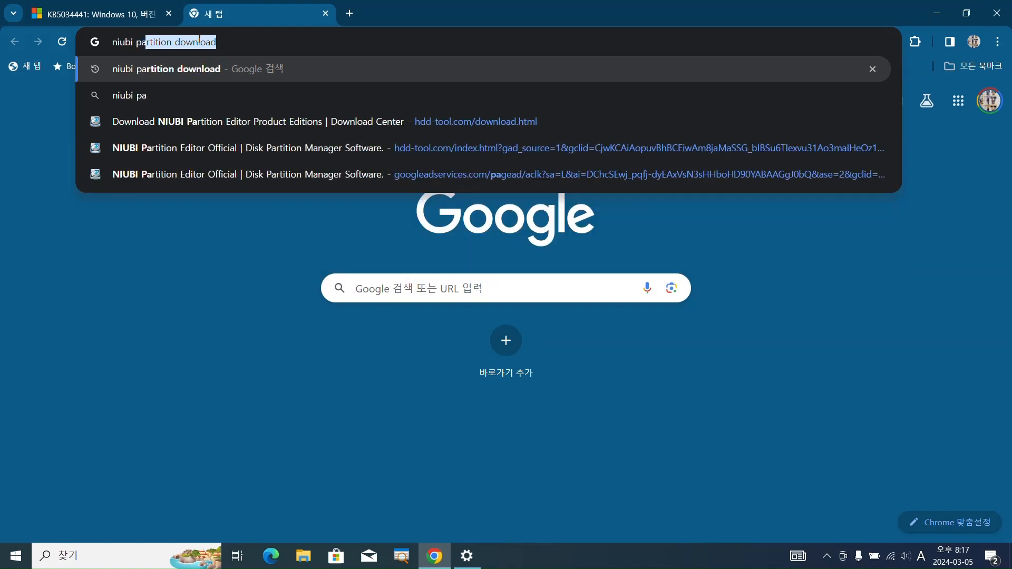
{"action": "type", "text": "rtition"}
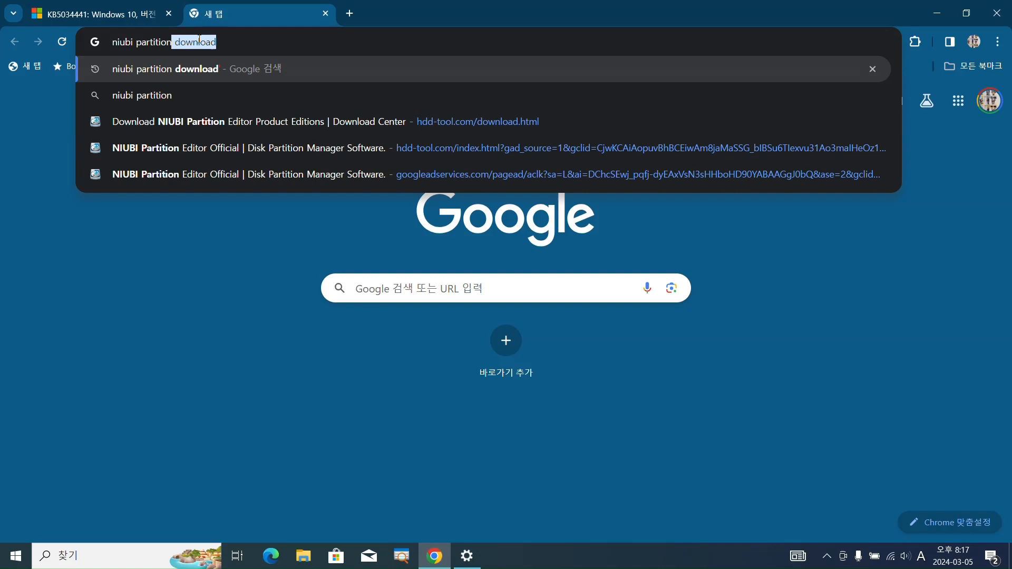
{"action": "type", "text": " do"}
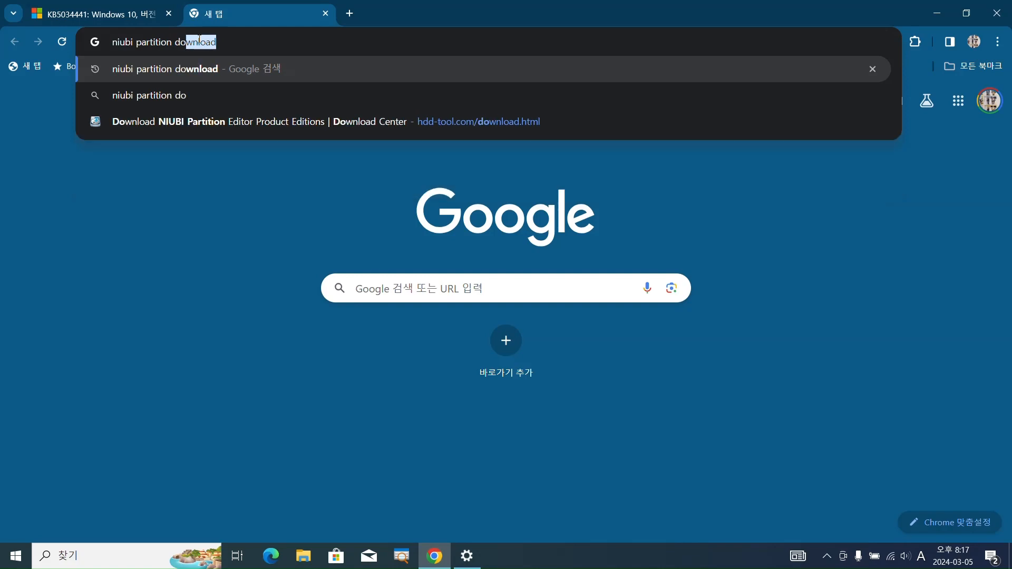
{"action": "type", "text": "wnload"}
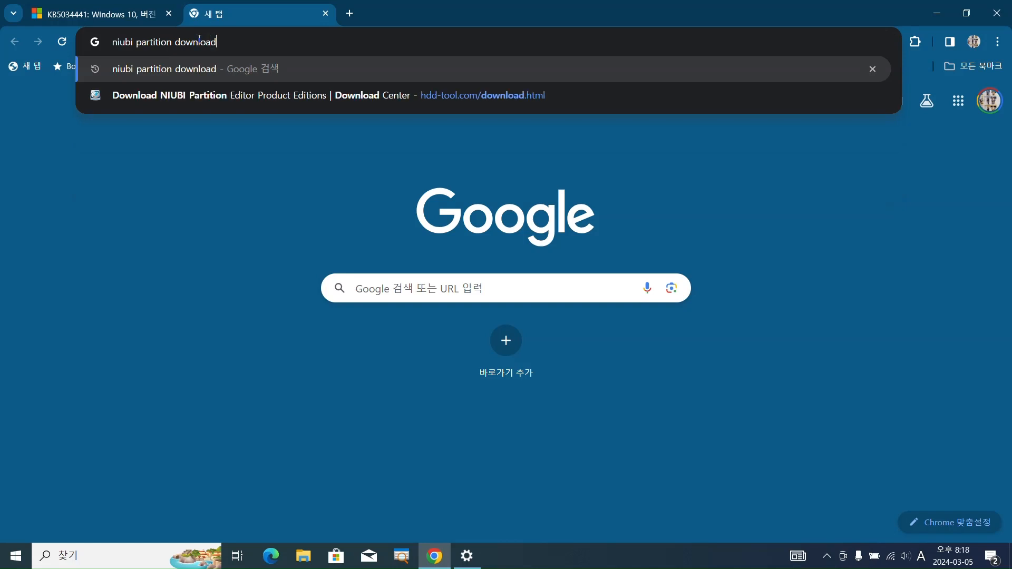
{"action": "key", "text": "Return"}
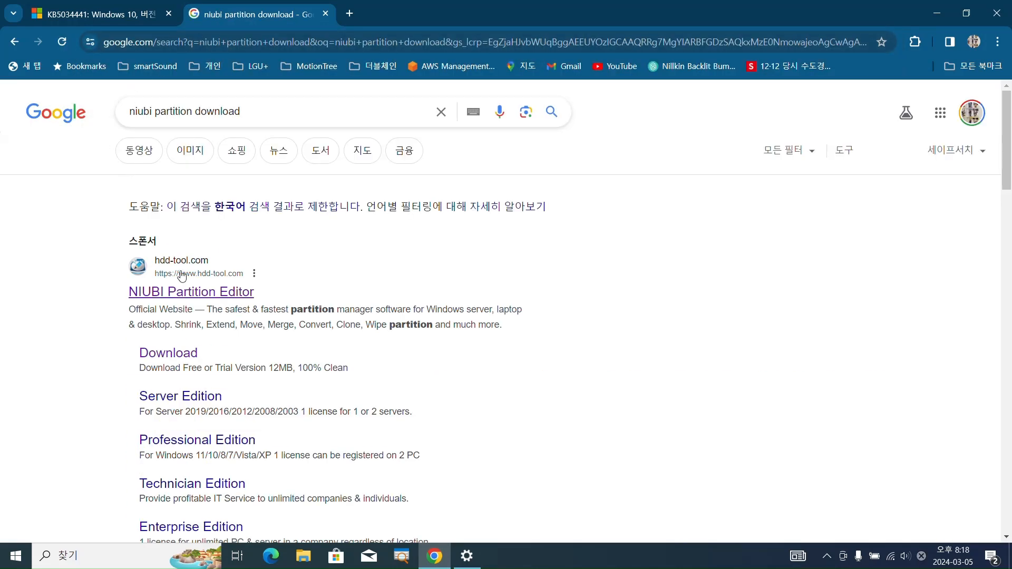
Open the NIUBI Partition Editor official website from the search results and go to its download page
{"action": "left_click", "coordinate": [191, 298]}
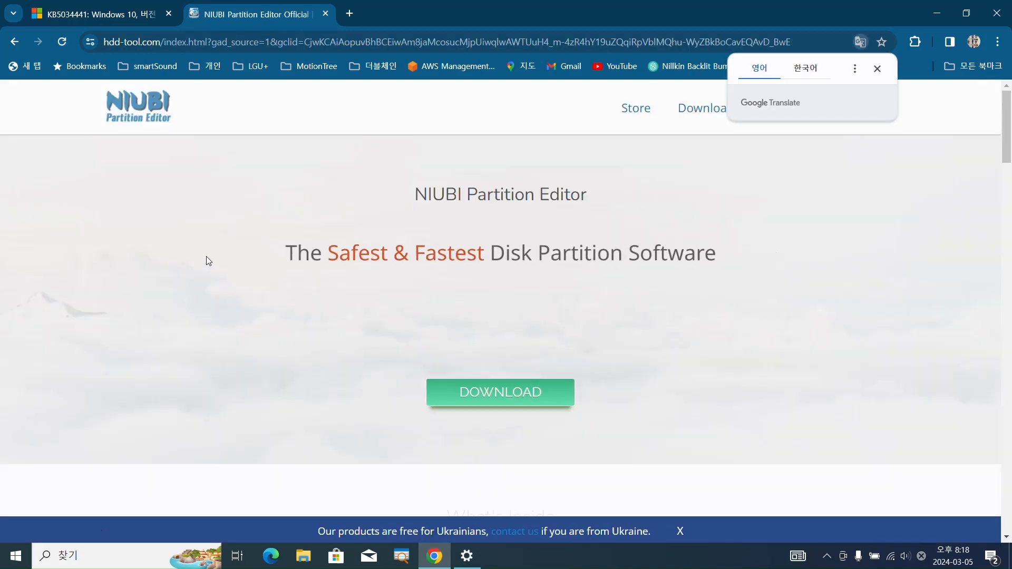
{"action": "scroll", "coordinate": [518, 158], "scroll_direction": "down", "scroll_amount": 3}
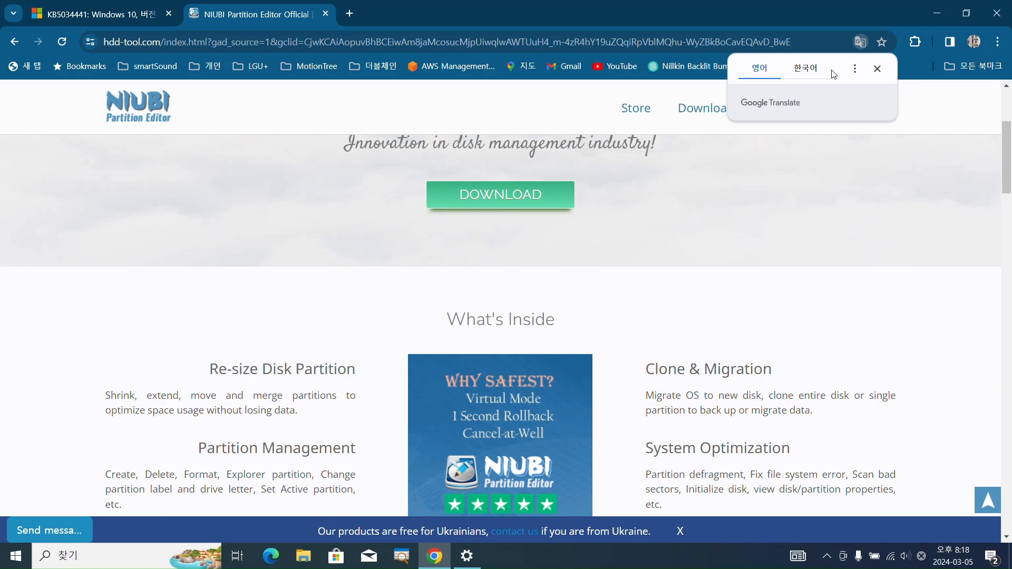
{"action": "left_click", "coordinate": [877, 69]}
{"action": "scroll", "coordinate": [519, 175], "scroll_direction": "down", "scroll_amount": 1}
{"action": "scroll", "coordinate": [517, 175], "scroll_direction": "up", "scroll_amount": 3}
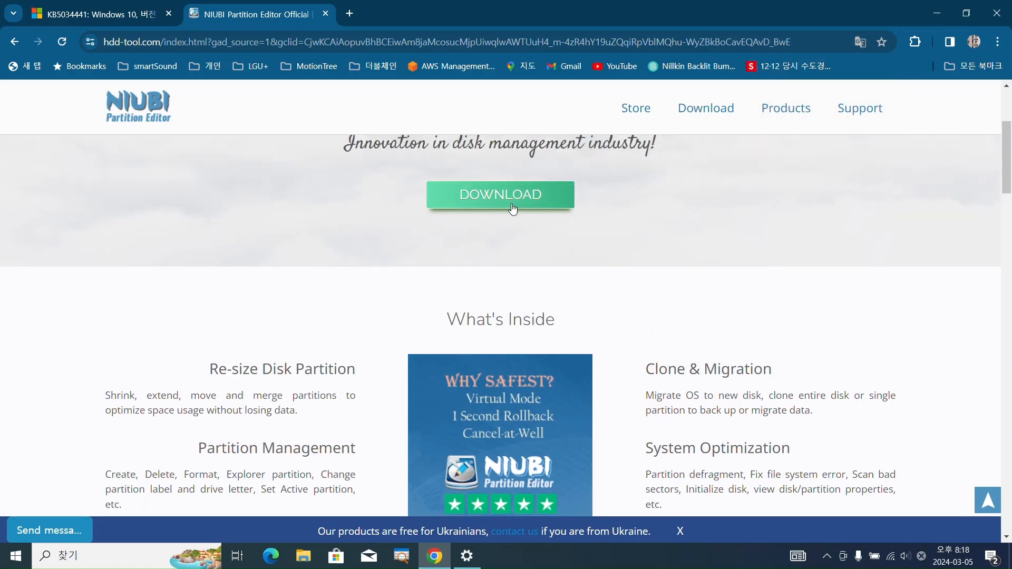
{"action": "left_click", "coordinate": [485, 328]}
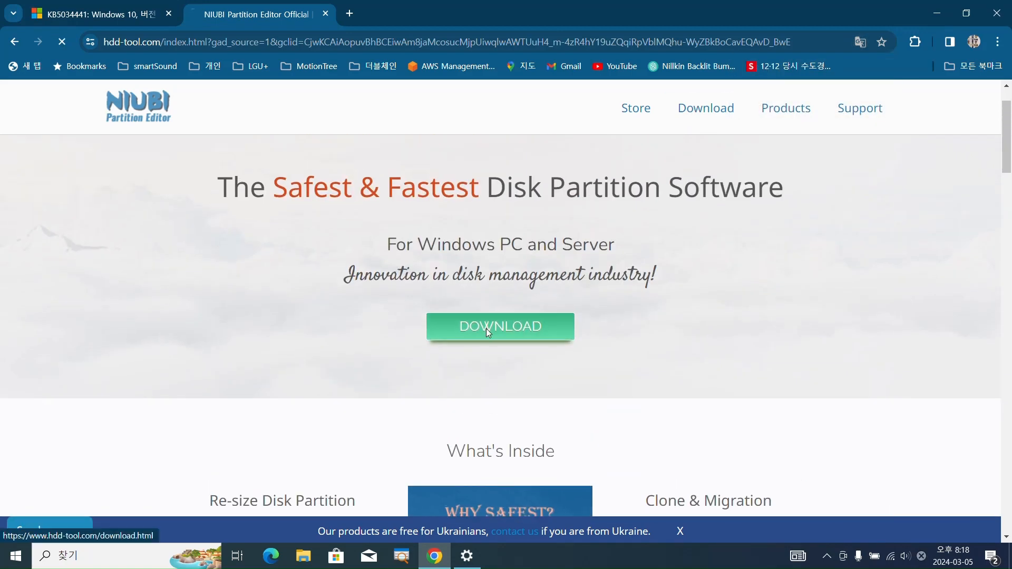
Download the portable version of NIUBI Partition Editor Free Edition and save it as portable_free in the Downloads folder
{"action": "scroll", "coordinate": [463, 284], "scroll_direction": "down", "scroll_amount": 1}
{"action": "scroll", "coordinate": [455, 265], "scroll_direction": "down", "scroll_amount": 2}
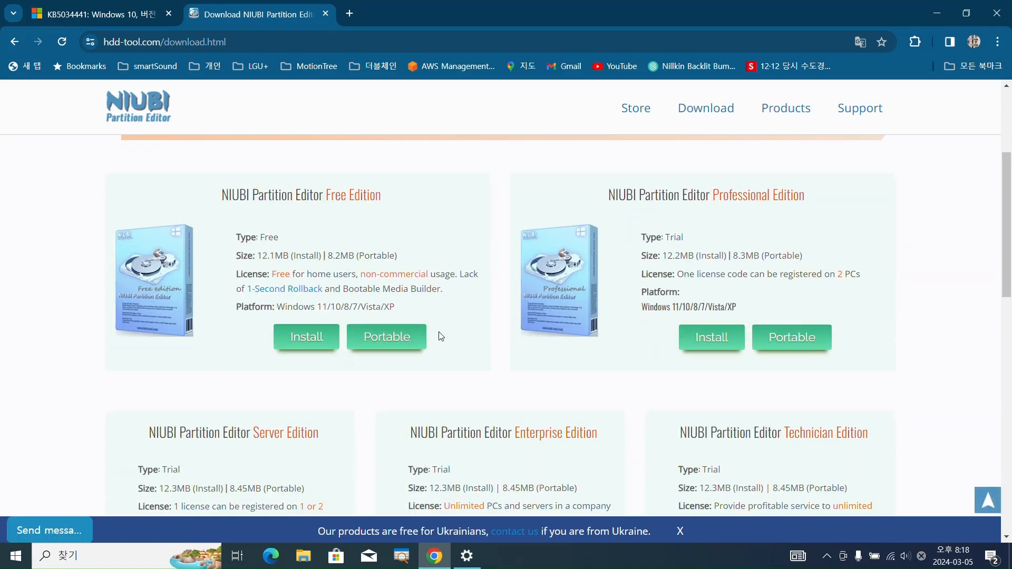
{"action": "left_click", "coordinate": [391, 334]}
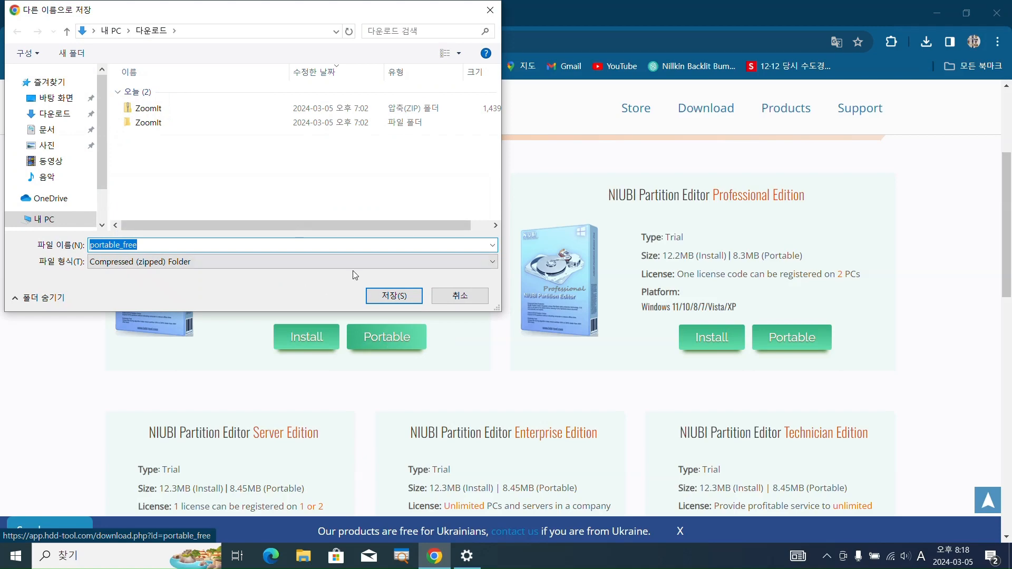
{"action": "left_click", "coordinate": [394, 296]}
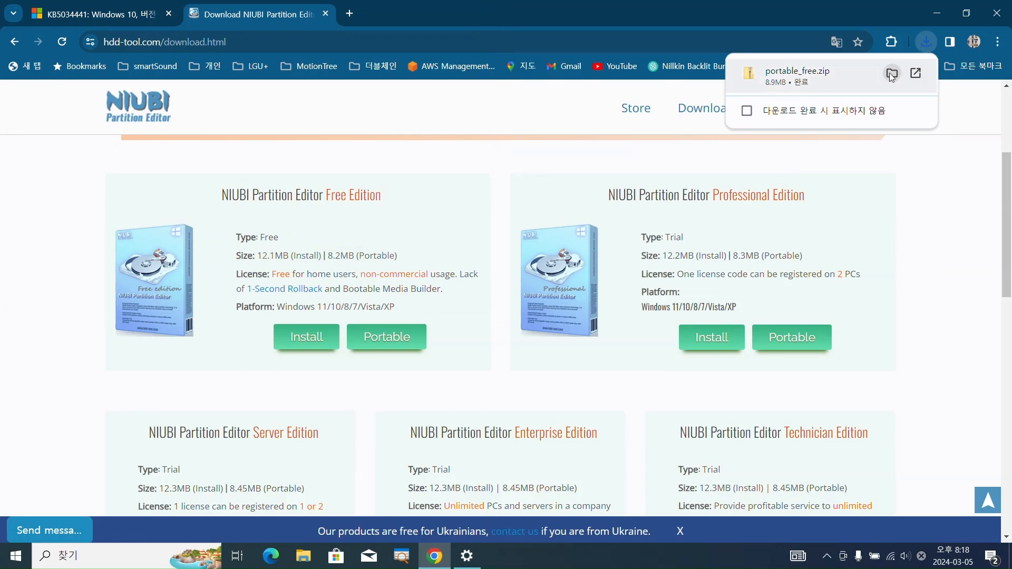
Show the downloaded portable_free archive in its folder and extract it to a portable_free folder in Downloads
{"action": "left_click", "coordinate": [891, 75]}
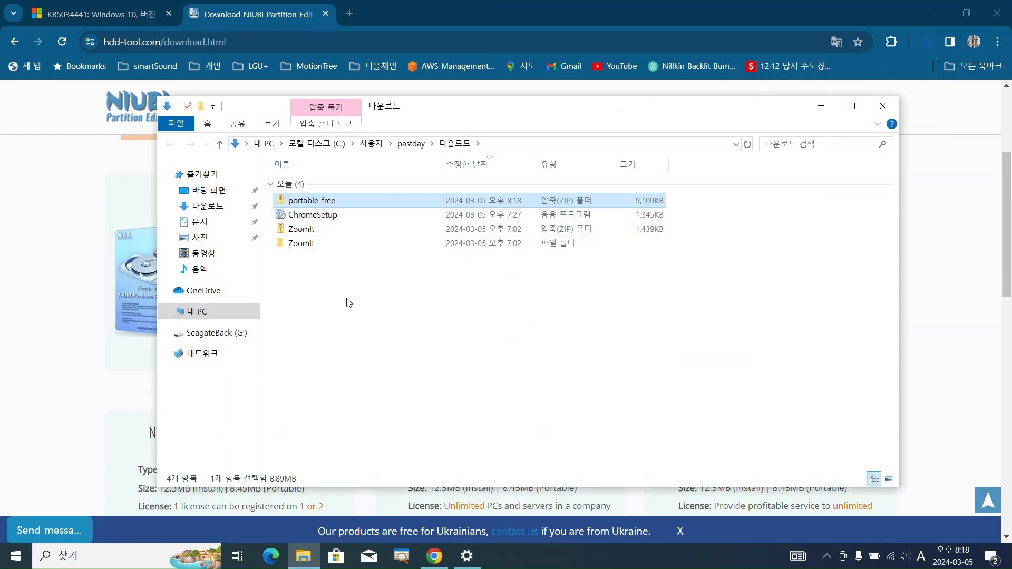
{"action": "left_click", "coordinate": [323, 215]}
{"action": "left_click", "coordinate": [325, 202]}
{"action": "right_click", "coordinate": [326, 204]}
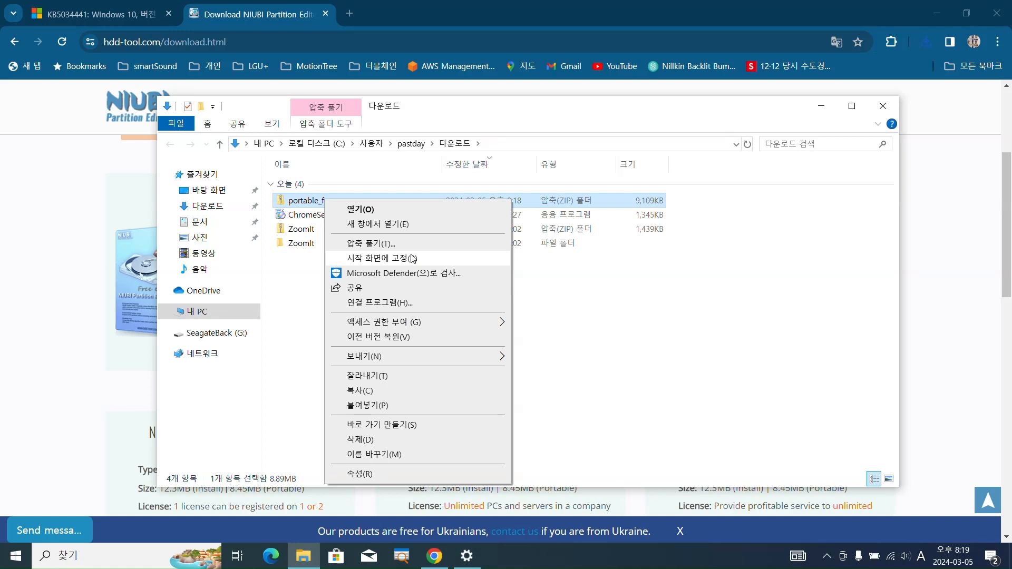
{"action": "left_click", "coordinate": [385, 242]}
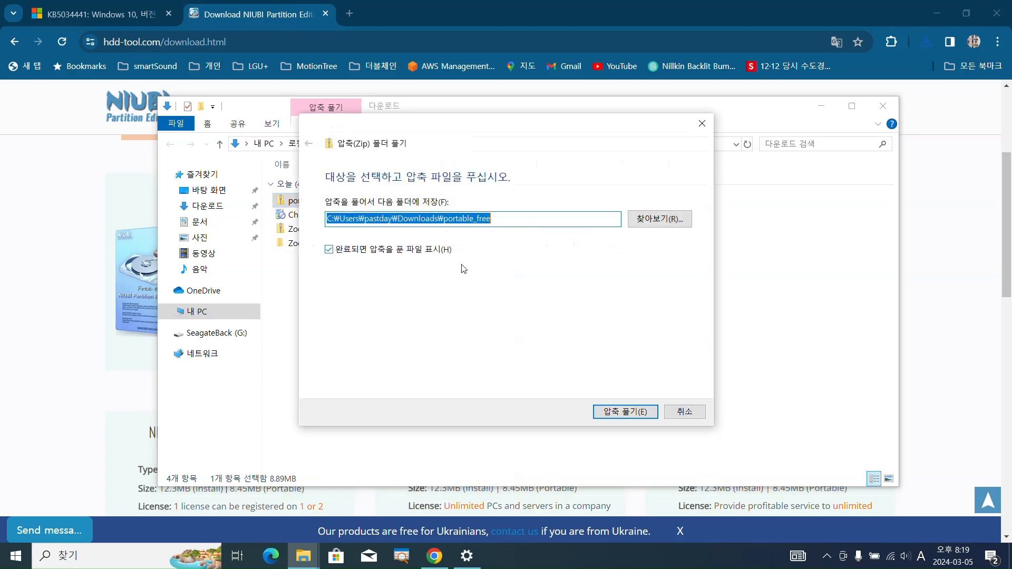
{"action": "left_click", "coordinate": [624, 412]}
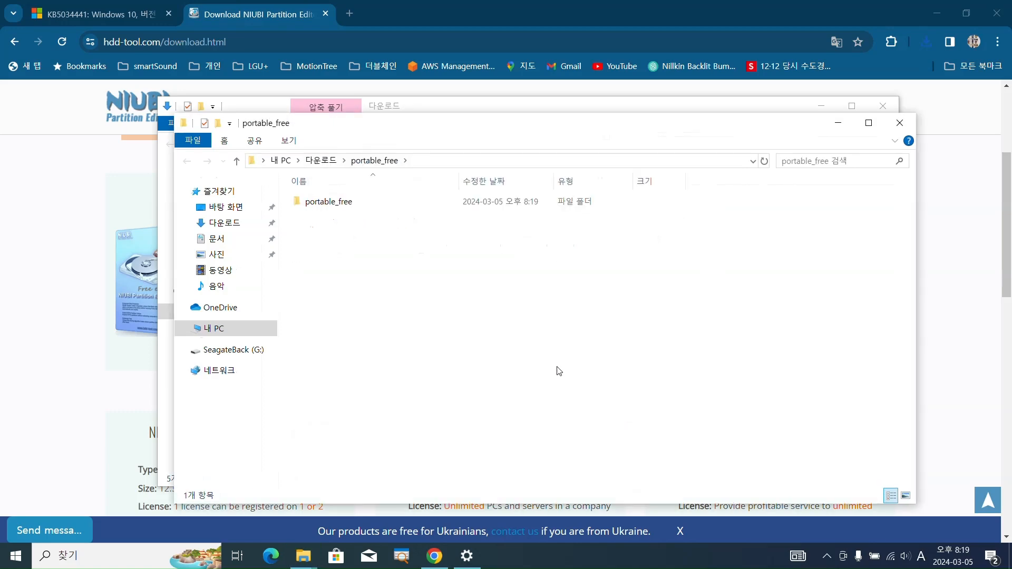
Launch the npe application from the inner portable_free folder and maximize the NIUBI Partition Editor window
{"action": "double_click", "coordinate": [340, 206]}
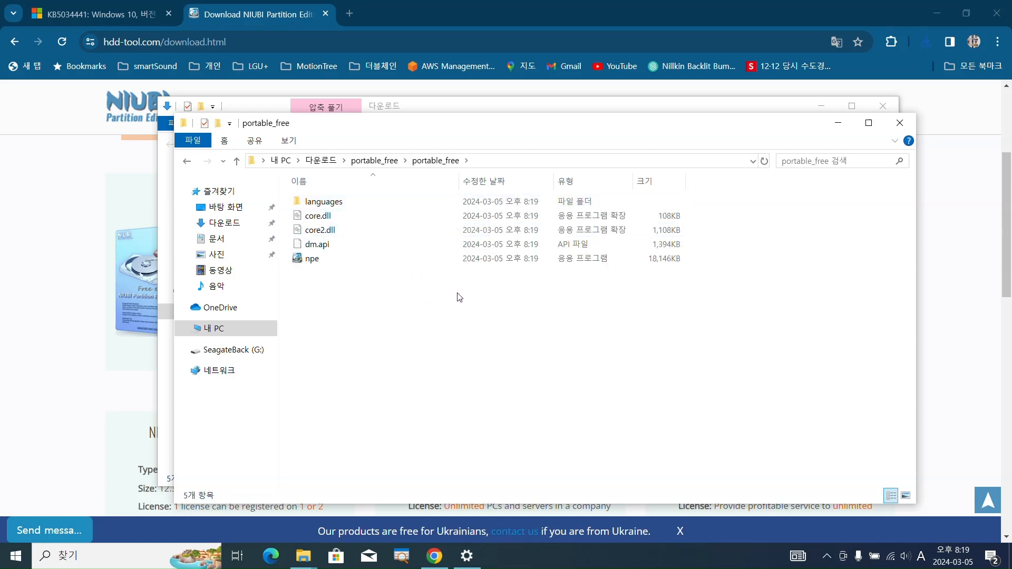
{"action": "left_click", "coordinate": [318, 262]}
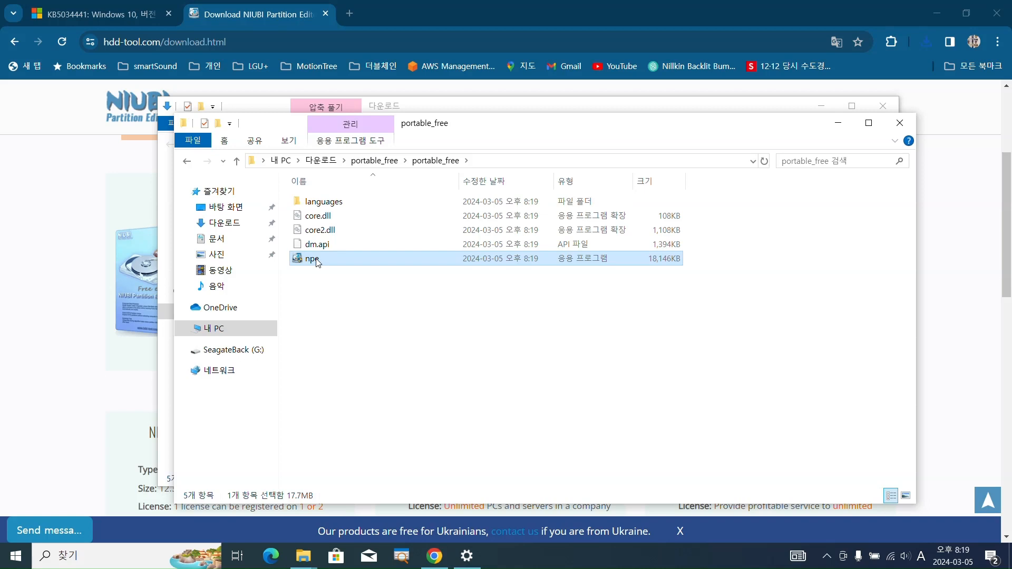
{"action": "double_click", "coordinate": [316, 261]}
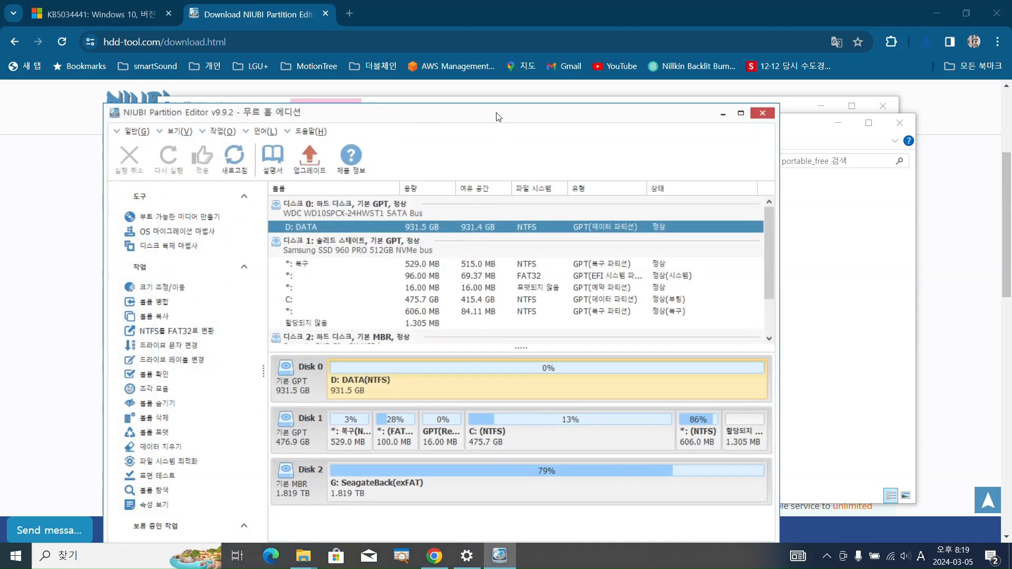
{"action": "left_click_drag", "start_coordinate": [497, 116], "coordinate": [518, 42]}
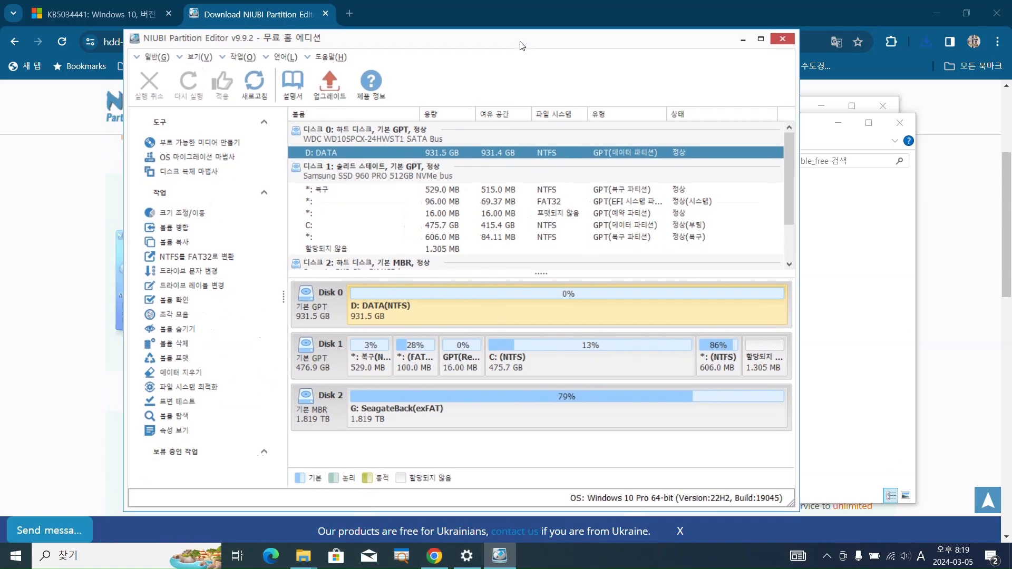
{"action": "left_click", "coordinate": [760, 39]}
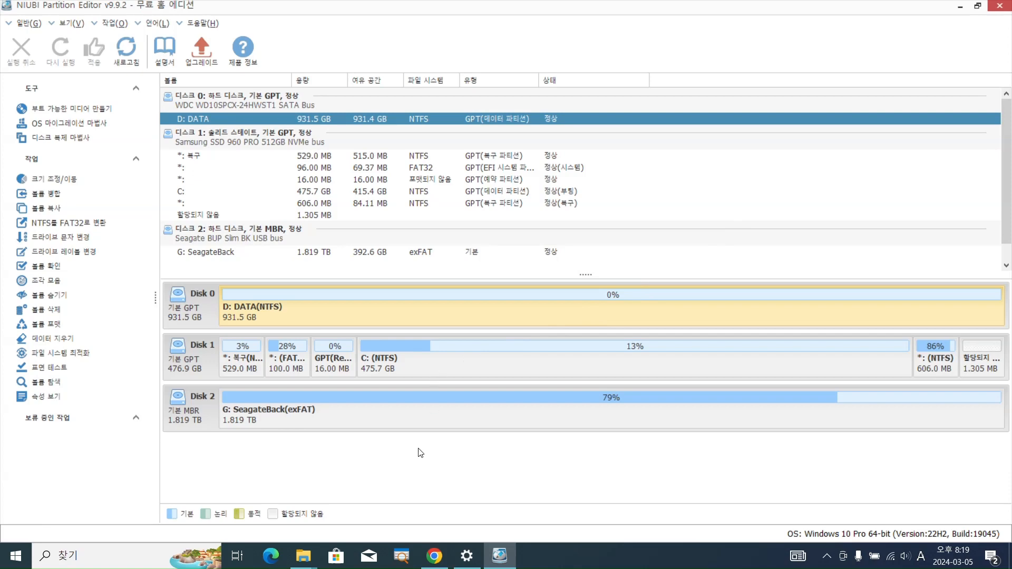
{"action": "key", "text": "ctrl+2"}
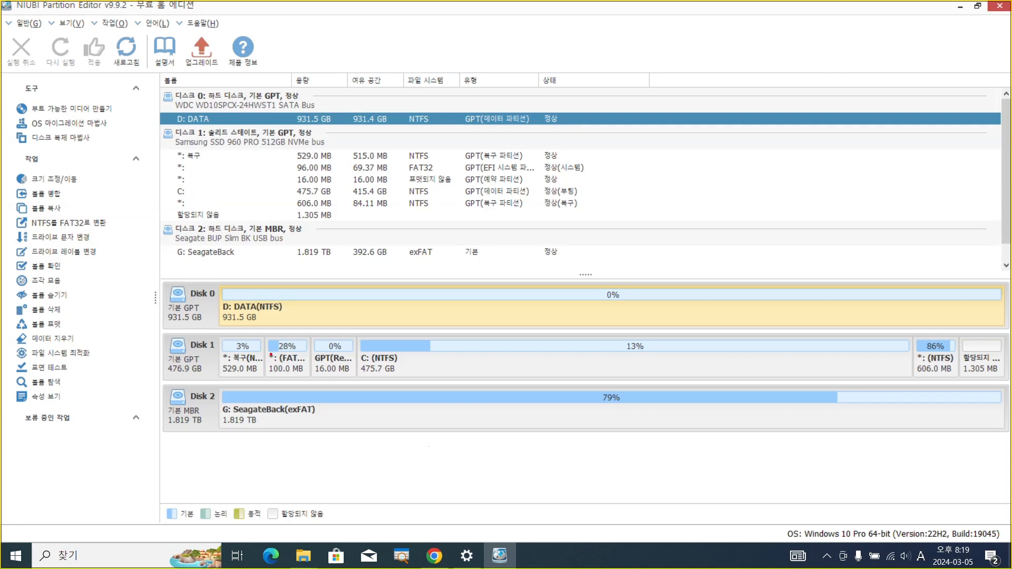
{"action": "mouse_move", "coordinate": [160, 279]}
{"action": "left_mouse_down"}
{"action": "mouse_move", "coordinate": [595, 422]}
{"action": "mouse_move", "coordinate": [1010, 433]}
{"action": "left_mouse_up"}
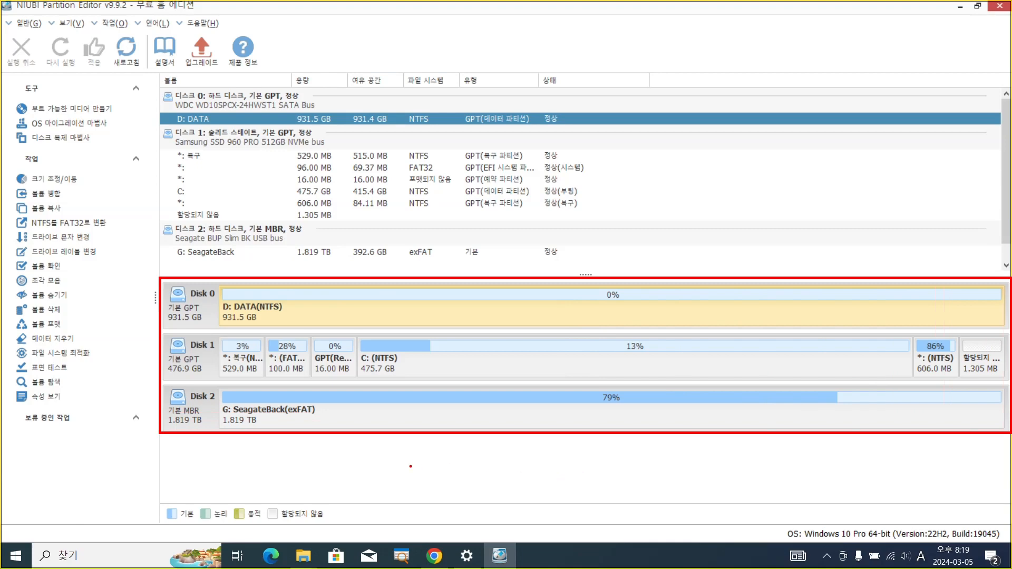
{"action": "key", "text": "Escape"}
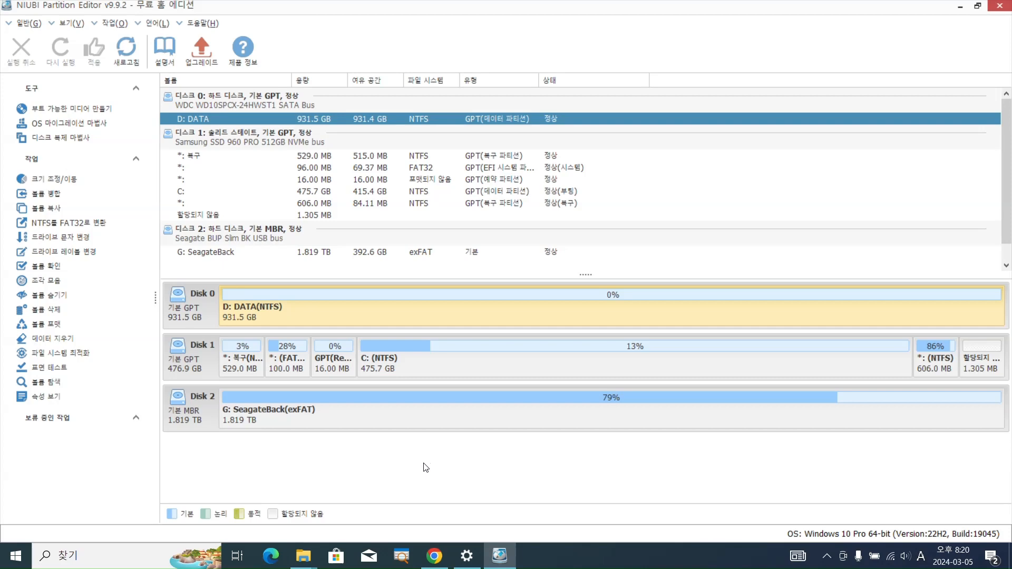
{"action": "key", "text": "ctrl+2"}
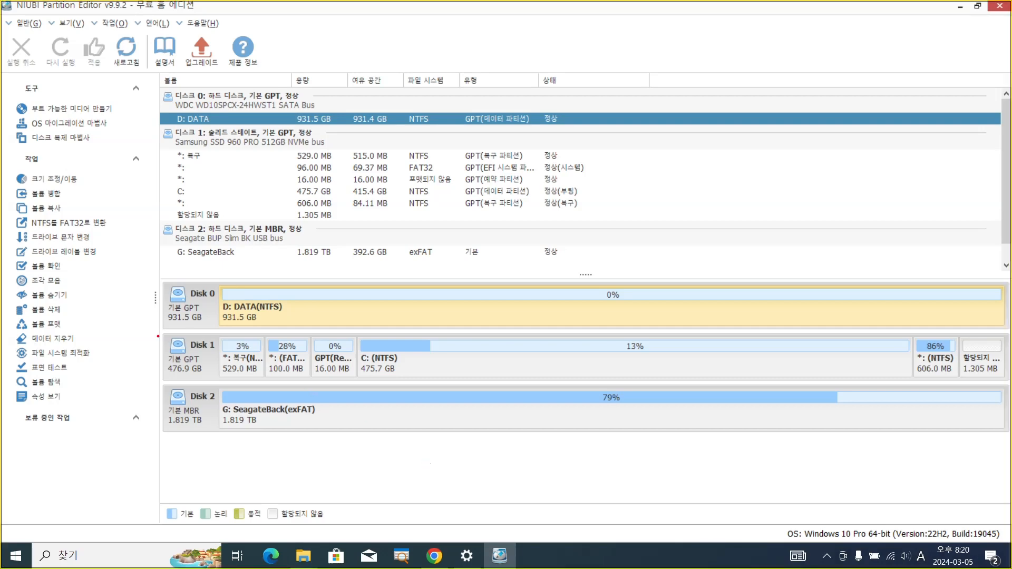
{"action": "mouse_move", "coordinate": [163, 334]}
{"action": "left_mouse_down"}
{"action": "mouse_move", "coordinate": [189, 349]}
{"action": "mouse_move", "coordinate": [513, 383]}
{"action": "mouse_move", "coordinate": [1010, 384]}
{"action": "left_mouse_up"}
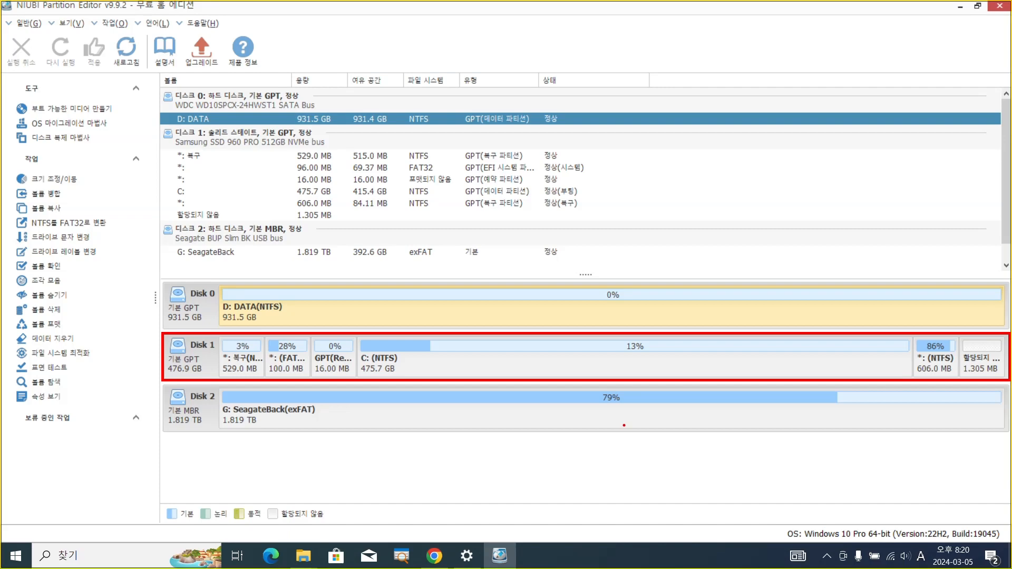
{"action": "key", "text": "Escape"}
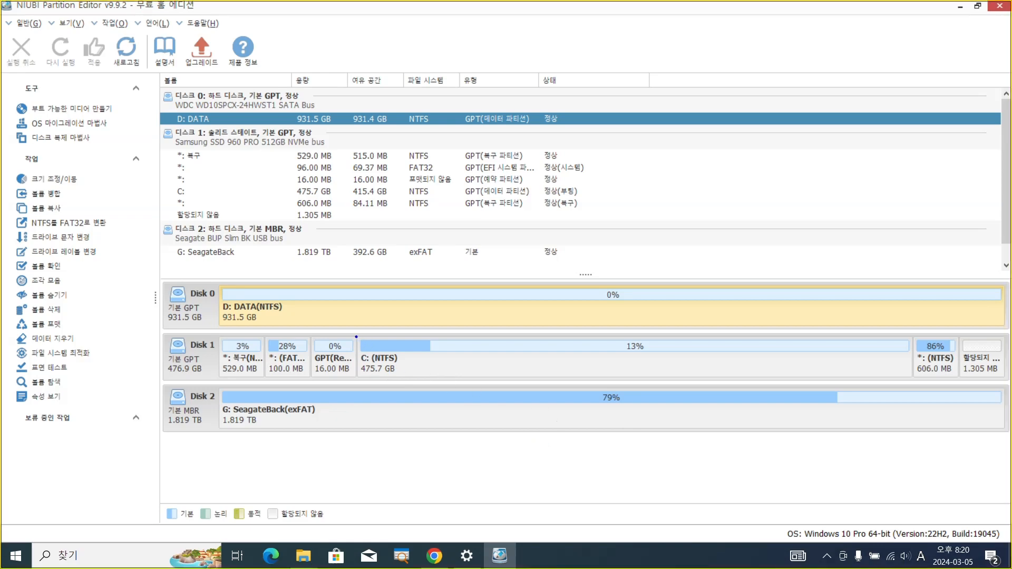
{"action": "mouse_move", "coordinate": [356, 336]}
{"action": "left_mouse_down"}
{"action": "mouse_move", "coordinate": [547, 369]}
{"action": "mouse_move", "coordinate": [929, 384]}
{"action": "mouse_move", "coordinate": [914, 379]}
{"action": "left_mouse_up"}
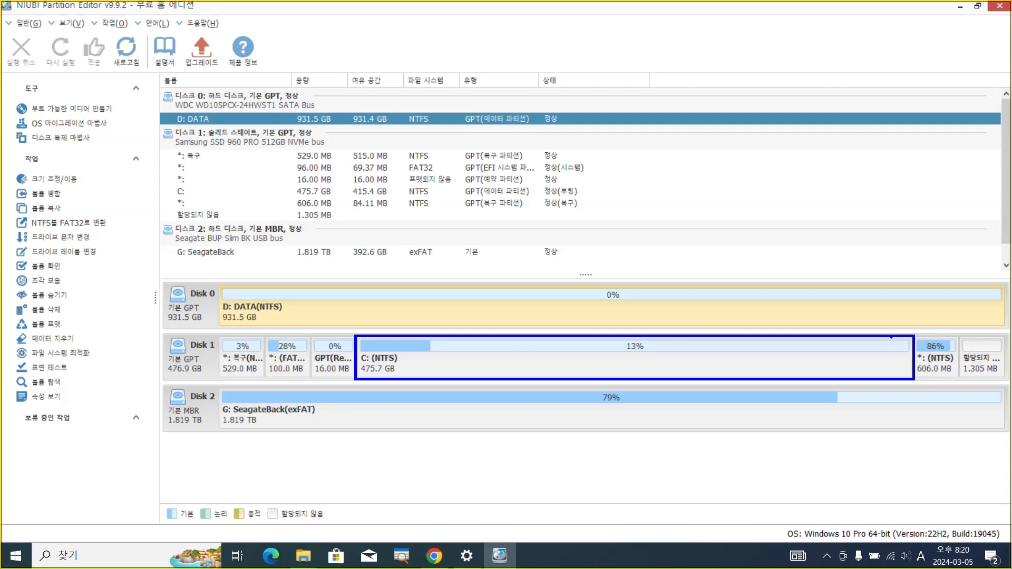
{"action": "left_click_drag", "start_coordinate": [890, 338], "coordinate": [891, 379]}
{"action": "mouse_move", "coordinate": [896, 335]}
{"action": "left_mouse_down"}
{"action": "mouse_move", "coordinate": [898, 295]}
{"action": "mouse_move", "coordinate": [915, 307]}
{"action": "mouse_move", "coordinate": [936, 289]}
{"action": "mouse_move", "coordinate": [925, 310]}
{"action": "mouse_move", "coordinate": [938, 293]}
{"action": "left_mouse_up"}
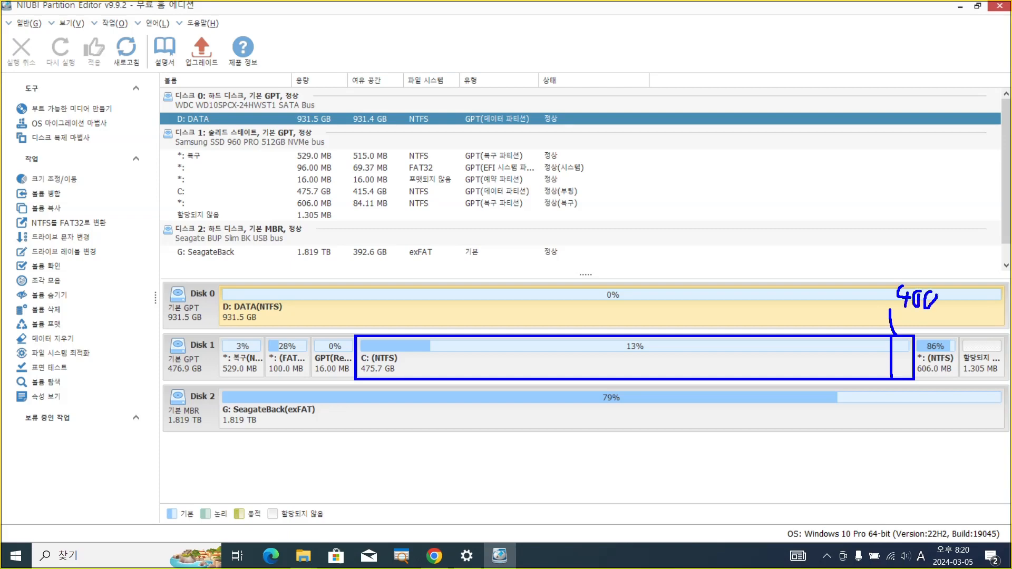
{"action": "mouse_move", "coordinate": [905, 338]}
{"action": "left_mouse_down"}
{"action": "mouse_move", "coordinate": [894, 348]}
{"action": "mouse_move", "coordinate": [900, 376]}
{"action": "left_mouse_up"}
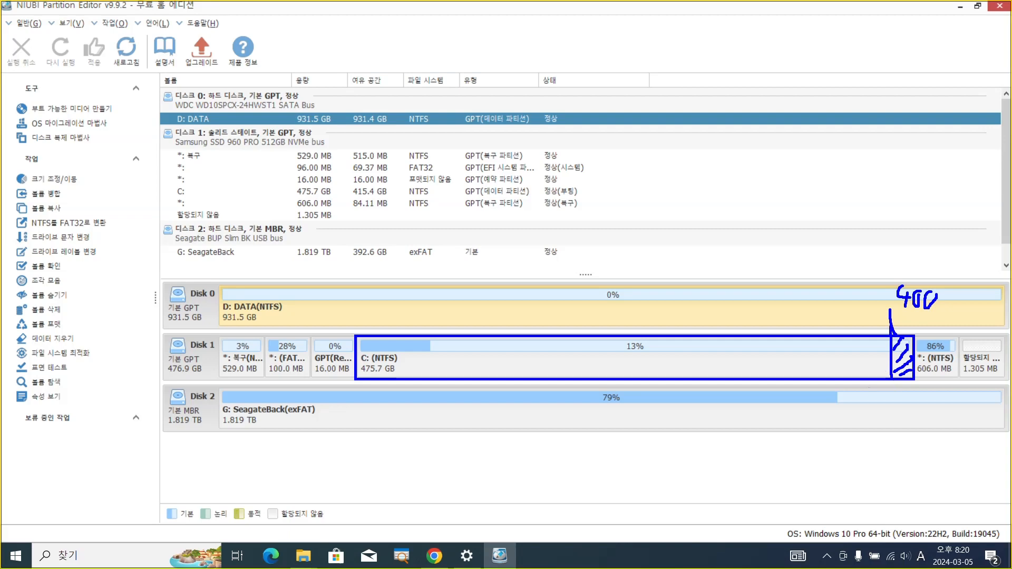
{"action": "left_click_drag", "start_coordinate": [892, 325], "coordinate": [917, 326]}
{"action": "left_click_drag", "start_coordinate": [918, 377], "coordinate": [960, 376]}
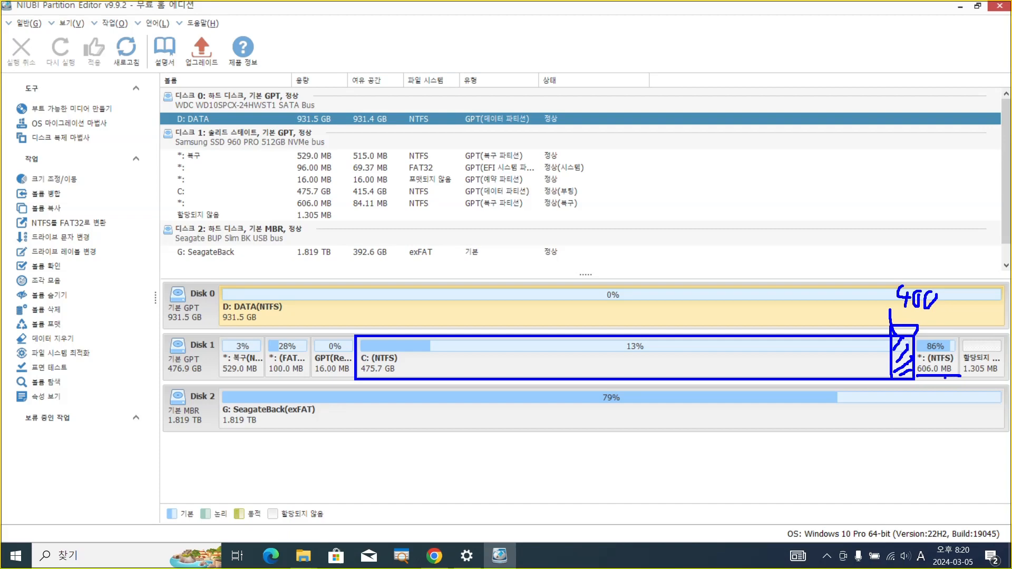
{"action": "mouse_move", "coordinate": [891, 388]}
{"action": "left_mouse_down"}
{"action": "mouse_move", "coordinate": [900, 398]}
{"action": "mouse_move", "coordinate": [948, 398]}
{"action": "mouse_move", "coordinate": [961, 377]}
{"action": "left_mouse_up"}
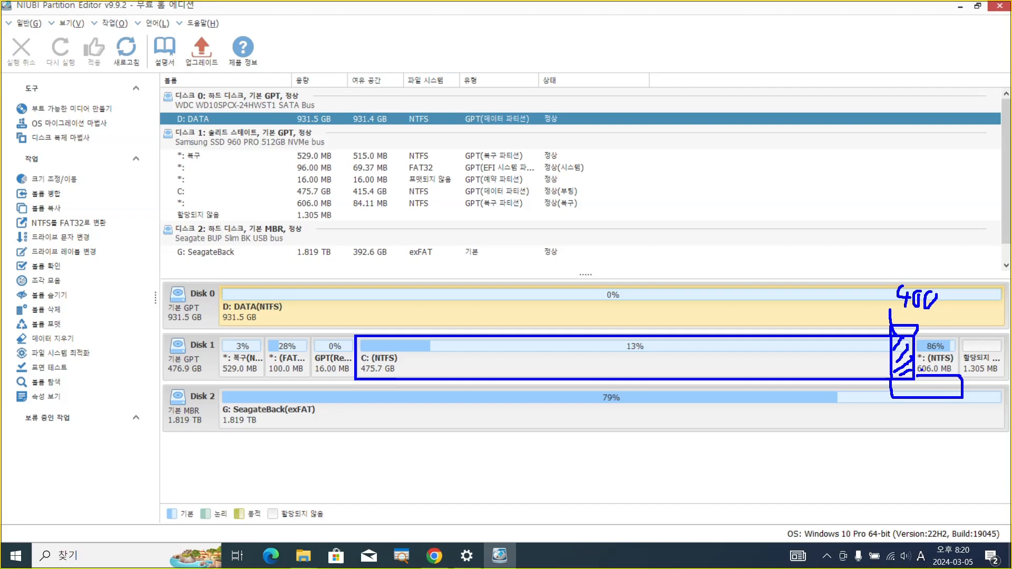
{"action": "mouse_move", "coordinate": [937, 313]}
{"action": "left_mouse_down"}
{"action": "mouse_move", "coordinate": [874, 287]}
{"action": "mouse_move", "coordinate": [948, 289]}
{"action": "mouse_move", "coordinate": [939, 315]}
{"action": "left_mouse_up"}
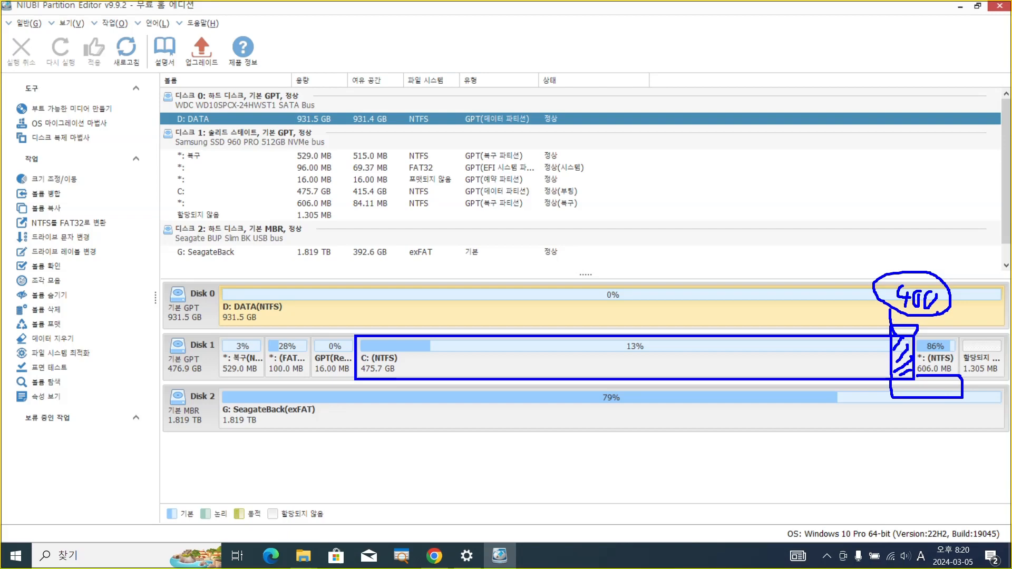
{"action": "key", "text": "Escape"}
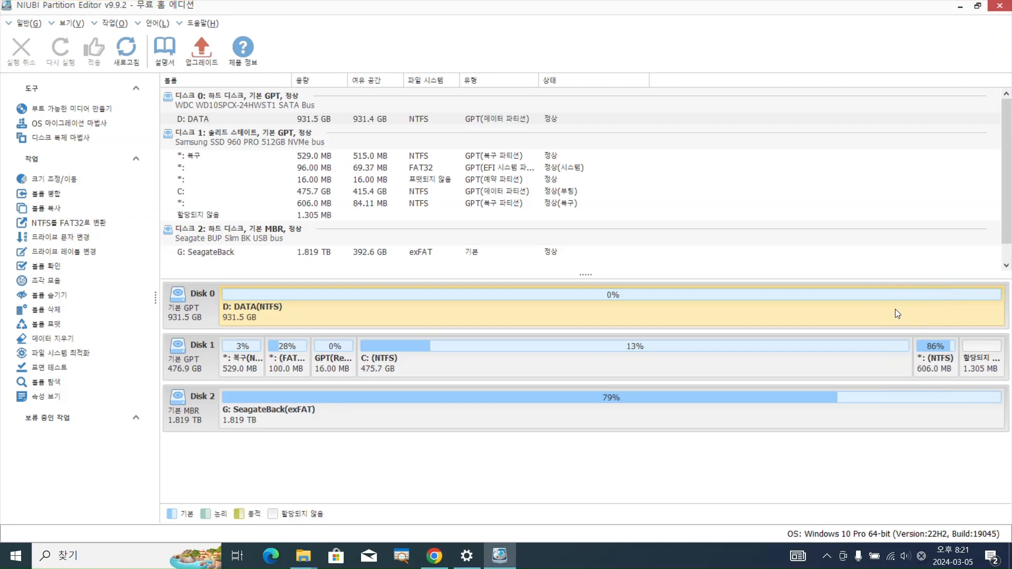
{"action": "left_click", "coordinate": [897, 314]}
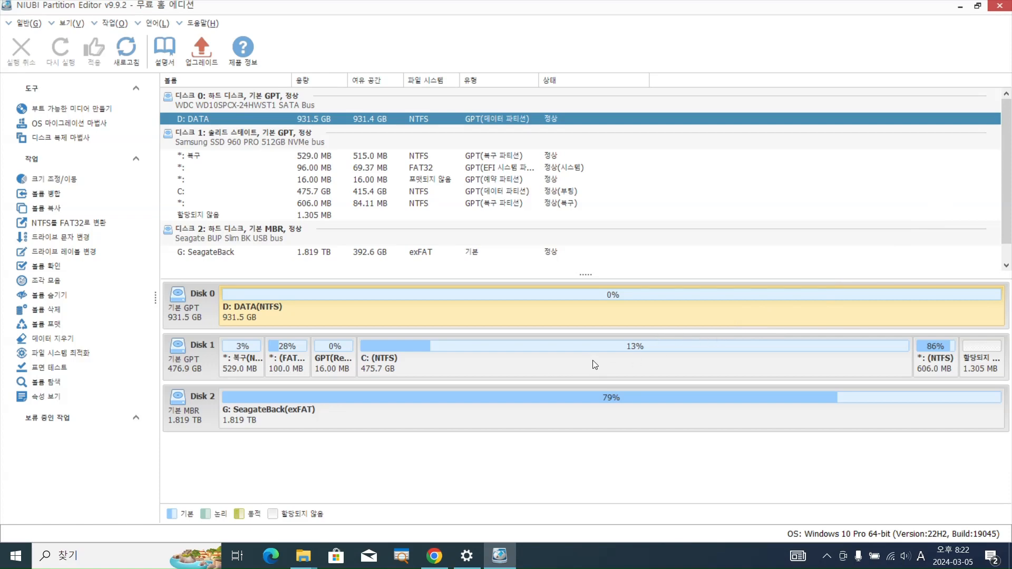
Resize the C: volume on Disk 1 to leave 400 MB of unallocated space behind it
{"action": "left_click", "coordinate": [569, 365]}
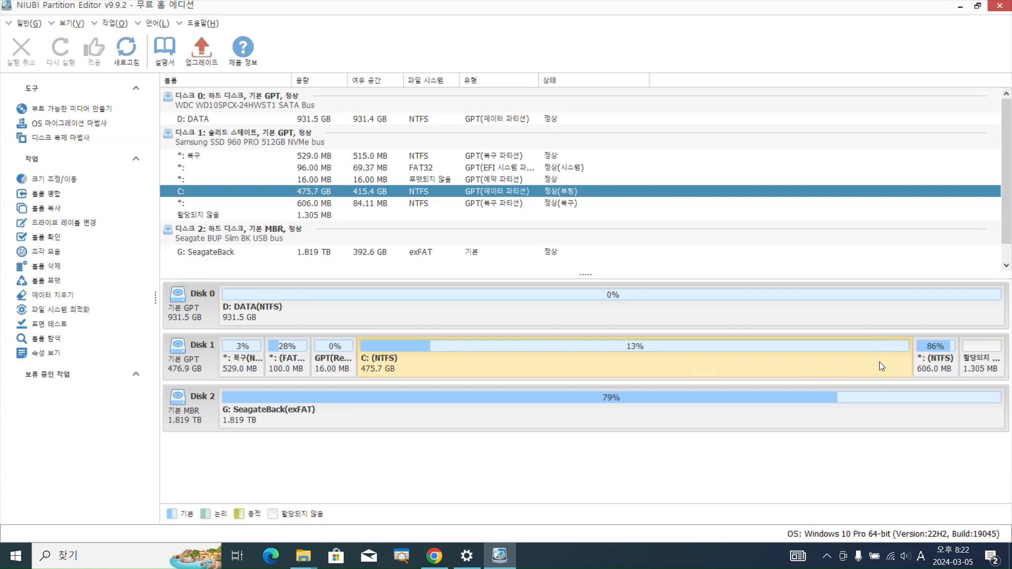
{"action": "right_click", "coordinate": [556, 364]}
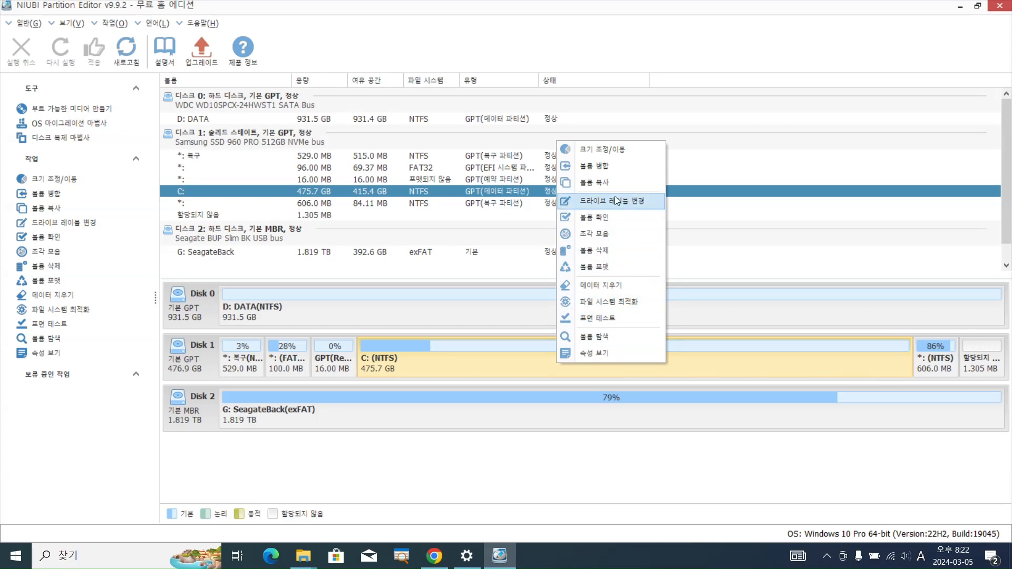
{"action": "left_click", "coordinate": [625, 154]}
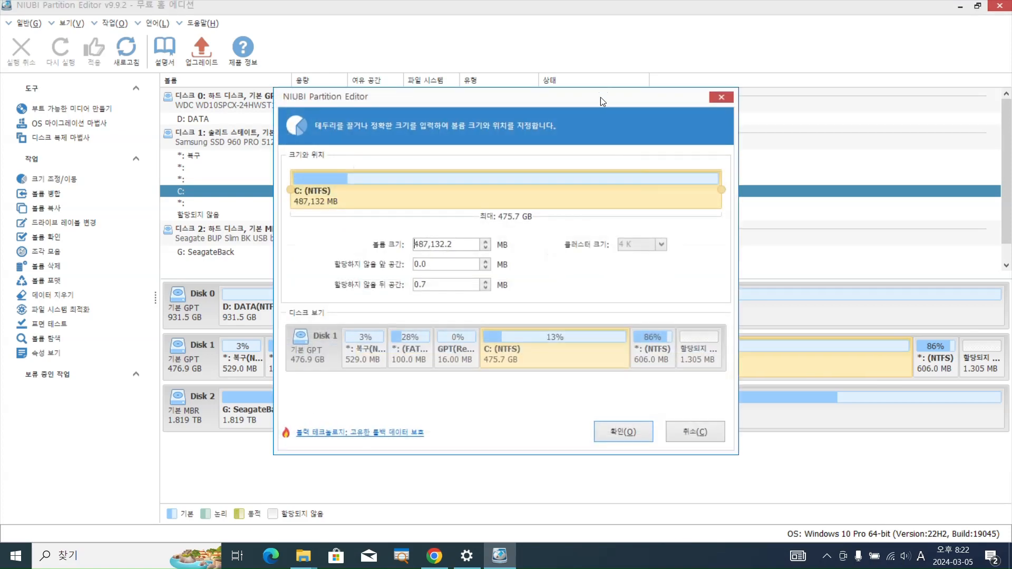
{"action": "left_click_drag", "start_coordinate": [600, 97], "coordinate": [595, 77]}
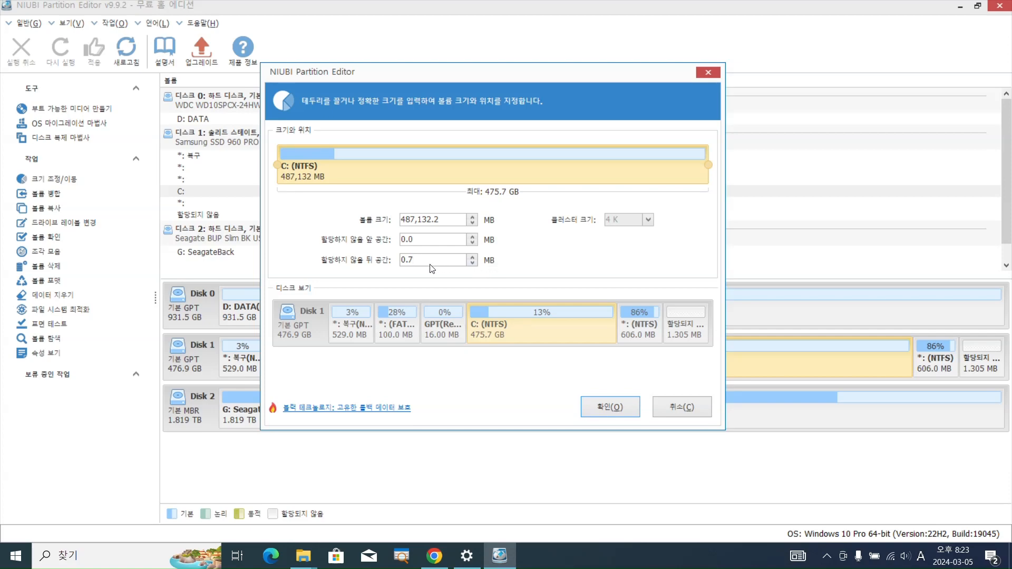
{"action": "left_click_drag", "start_coordinate": [415, 259], "coordinate": [396, 260]}
{"action": "type", "text": "400"}
{"action": "type", "text": "2"}
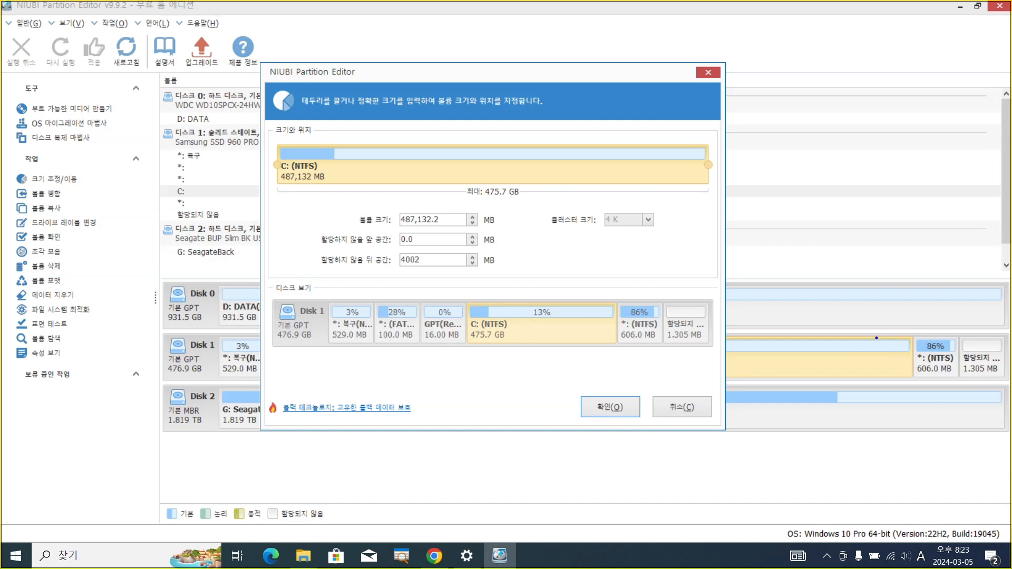
{"action": "left_click_drag", "start_coordinate": [877, 337], "coordinate": [913, 376]}
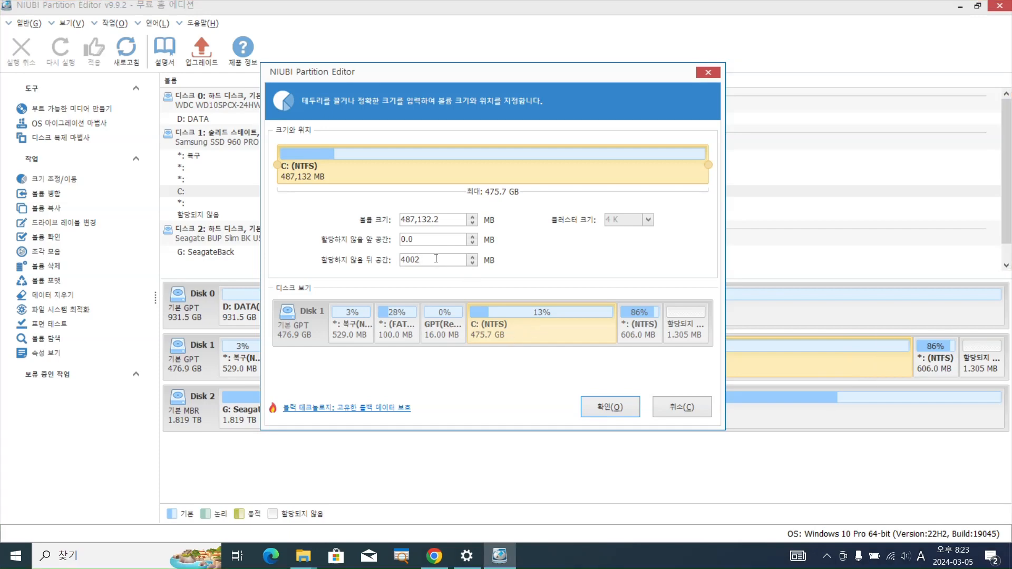
{"action": "key", "text": "BackSpace"}
{"action": "left_click", "coordinate": [611, 409]}
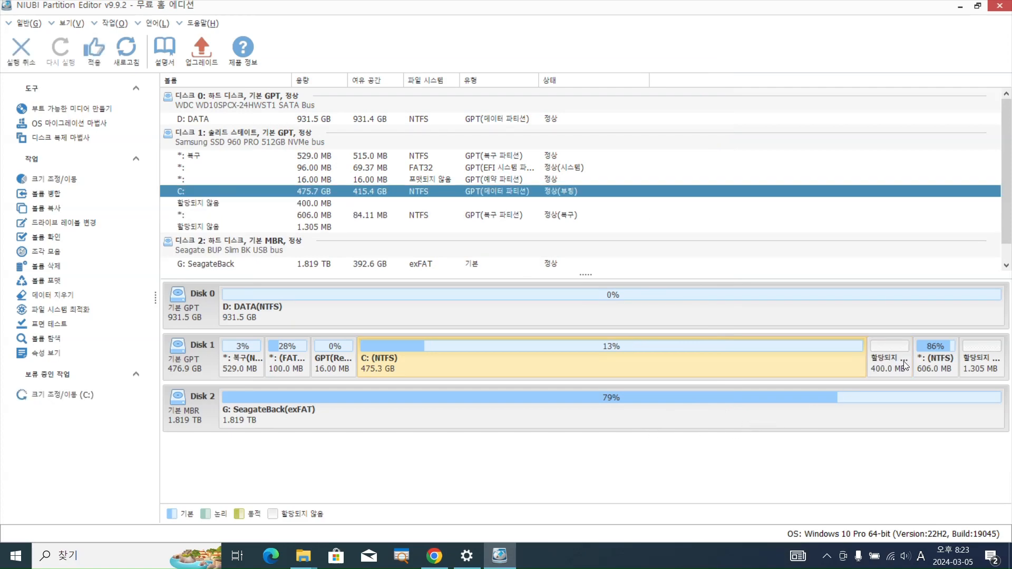
{"action": "left_click", "coordinate": [894, 359]}
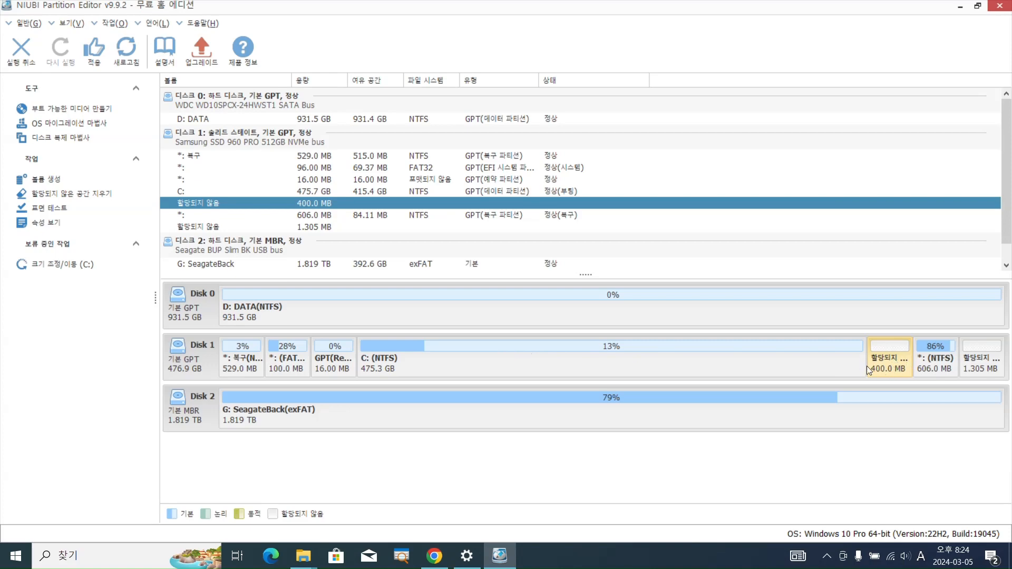
{"action": "left_click", "coordinate": [938, 364]}
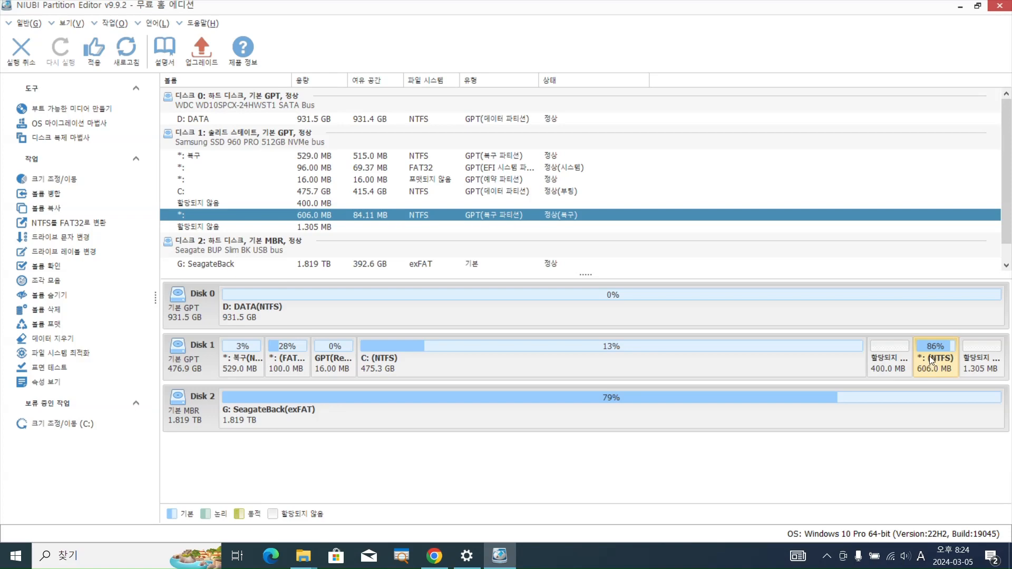
{"action": "left_click", "coordinate": [893, 355]}
{"action": "left_click", "coordinate": [936, 361]}
Create an NTFS volume labelled temp with drive letter E in the unallocated space between C: and the 606 MB recovery partition
{"action": "left_click", "coordinate": [892, 358]}
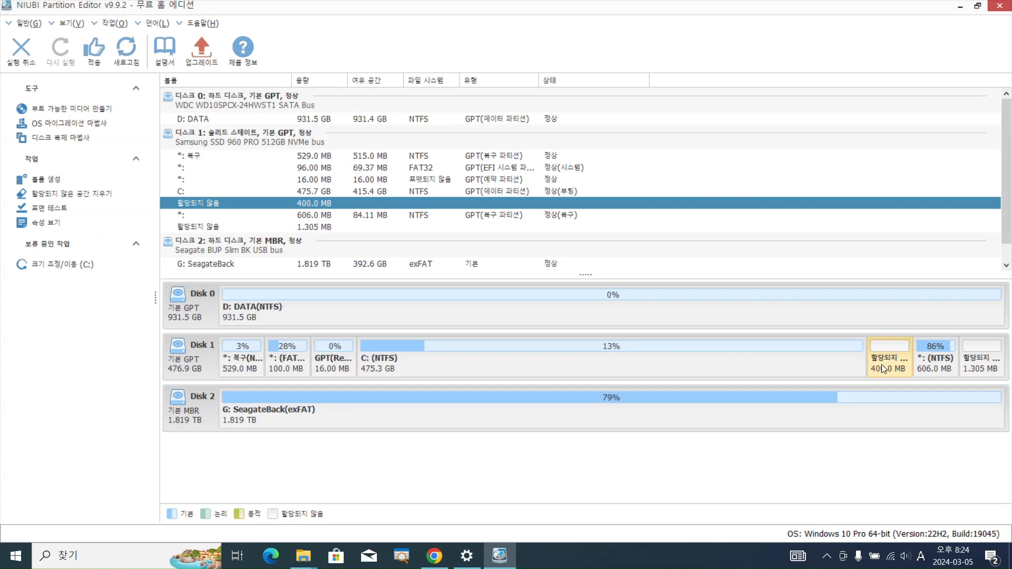
{"action": "right_click", "coordinate": [889, 365]}
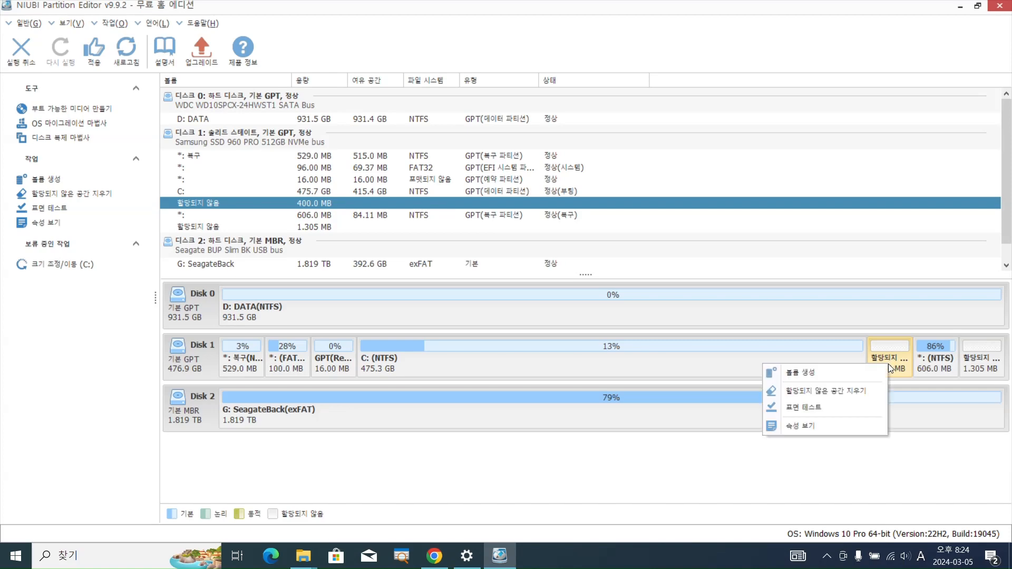
{"action": "left_click", "coordinate": [818, 374]}
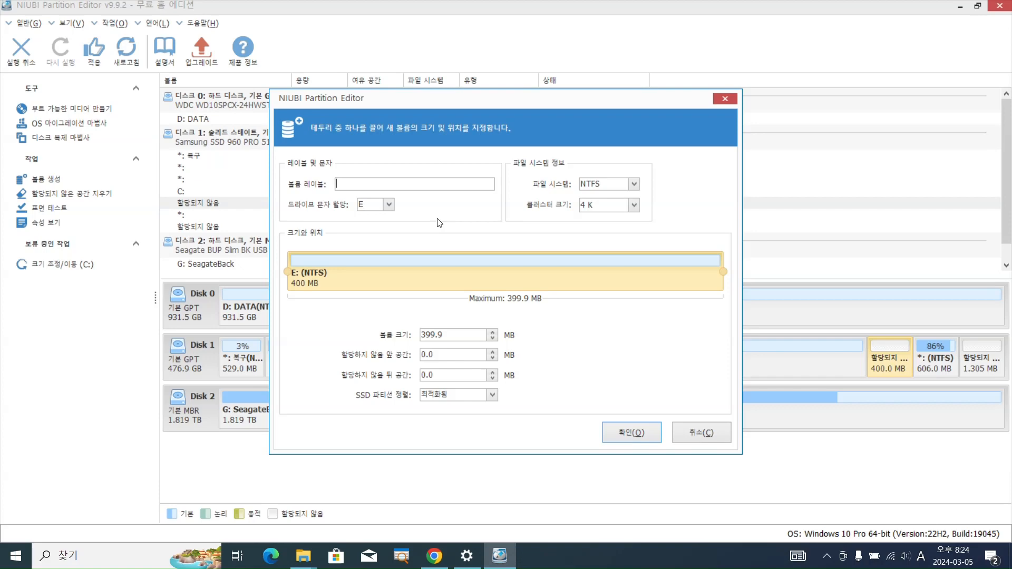
{"action": "type", "text": "temp"}
{"action": "left_click", "coordinate": [628, 431]}
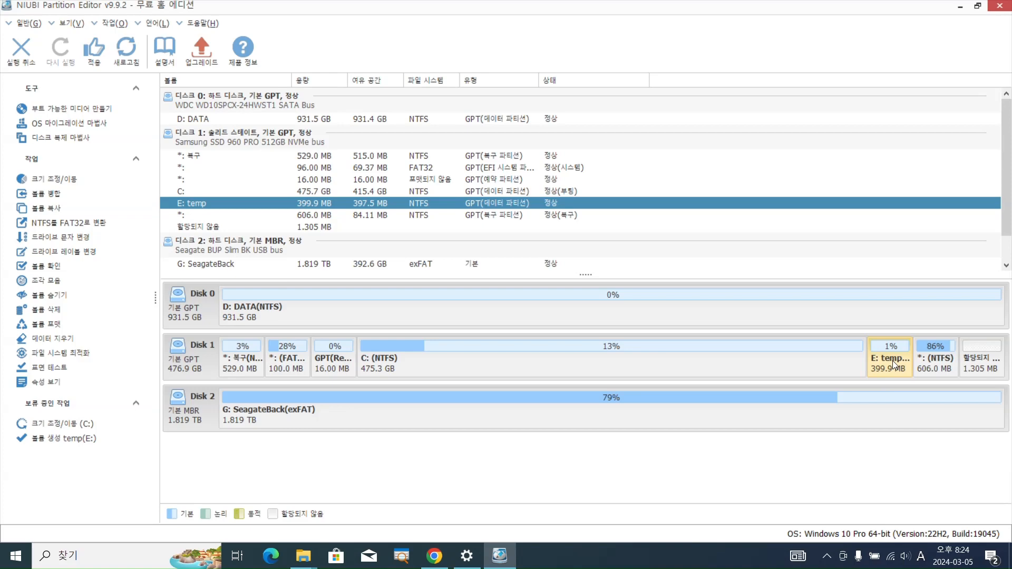
Merge the E: temp volume with the 606 MB recovery partition on Disk 1, choosing the recovery partition as the merge target
{"action": "left_click", "coordinate": [931, 361]}
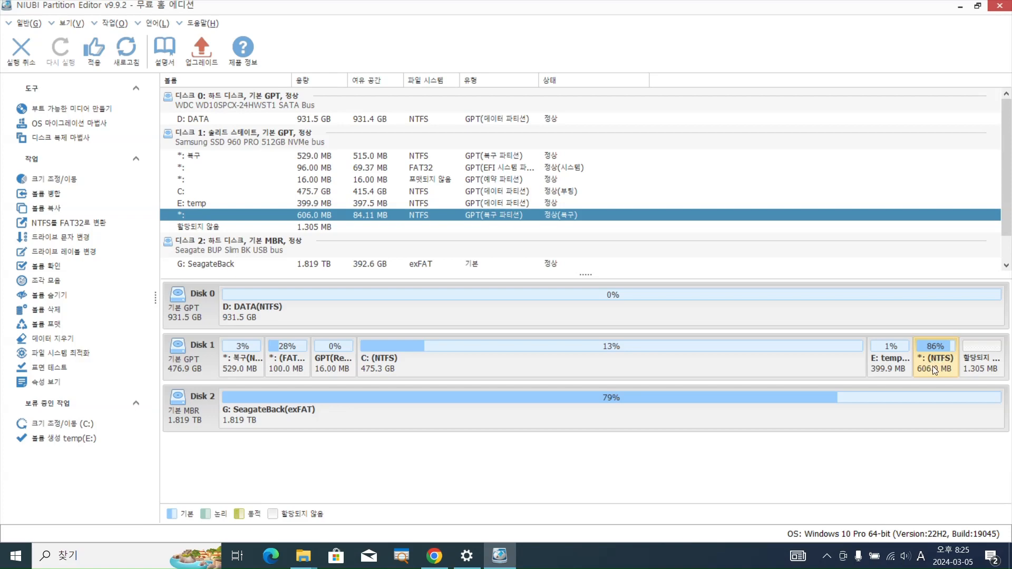
{"action": "right_click", "coordinate": [933, 367]}
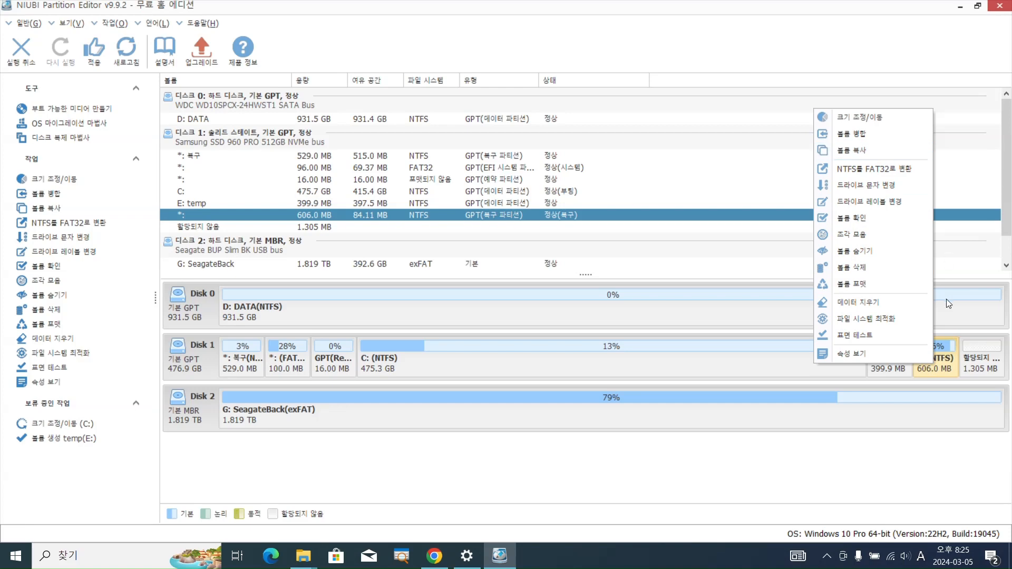
{"action": "left_click", "coordinate": [849, 138]}
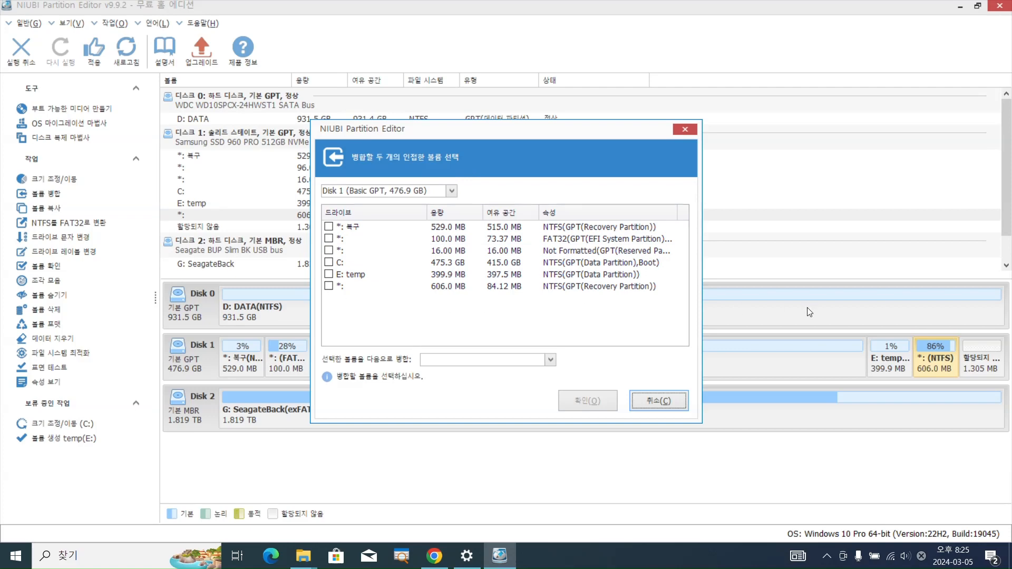
{"action": "left_click", "coordinate": [328, 285]}
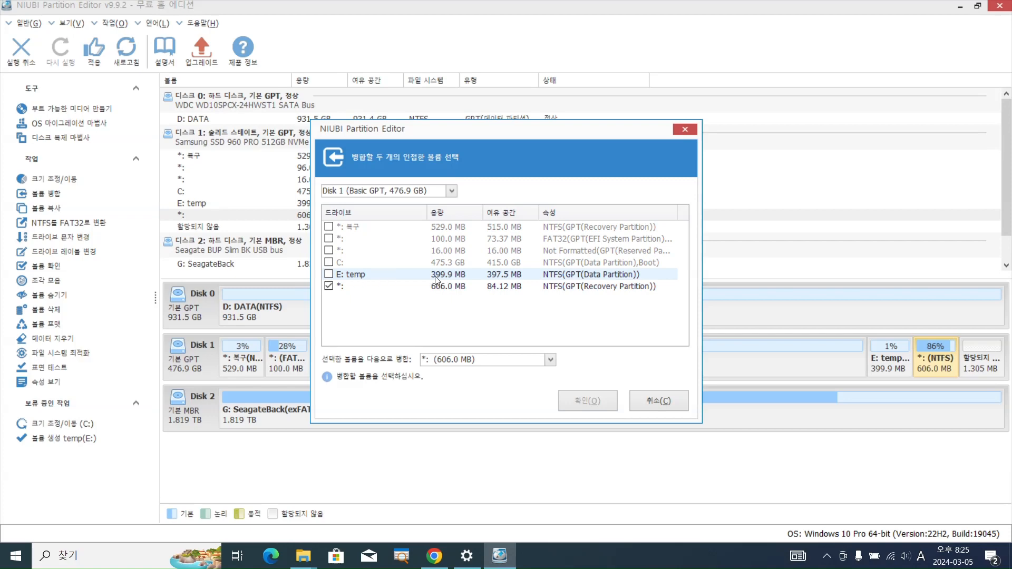
{"action": "left_click", "coordinate": [329, 274]}
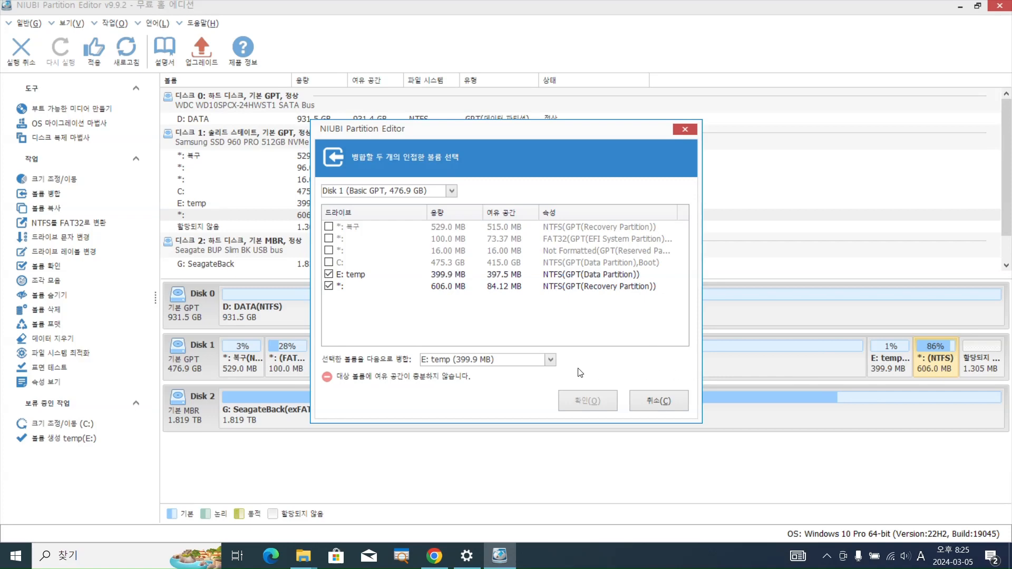
{"action": "left_click", "coordinate": [549, 362]}
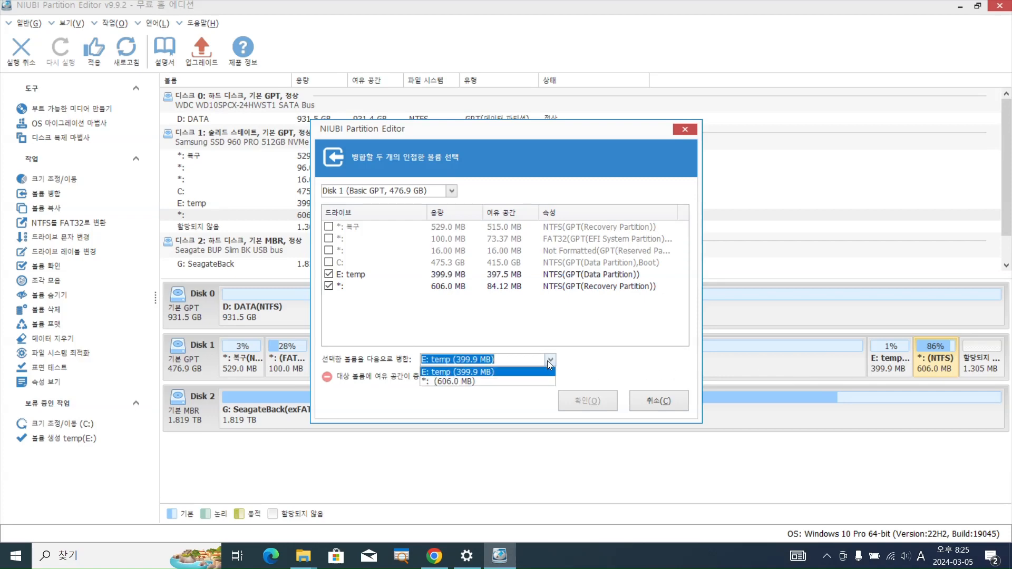
{"action": "left_click", "coordinate": [442, 381]}
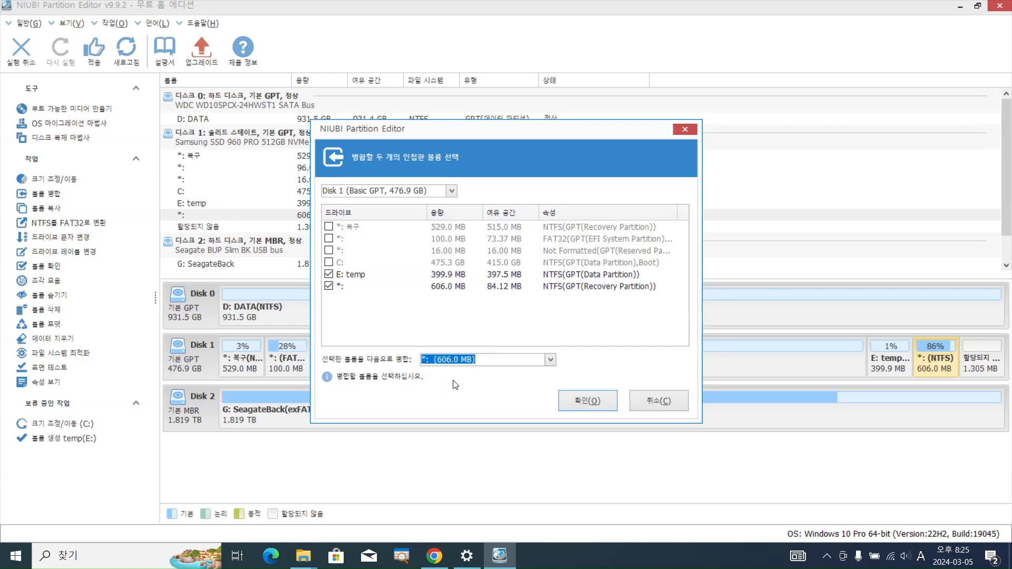
{"action": "left_click", "coordinate": [565, 324]}
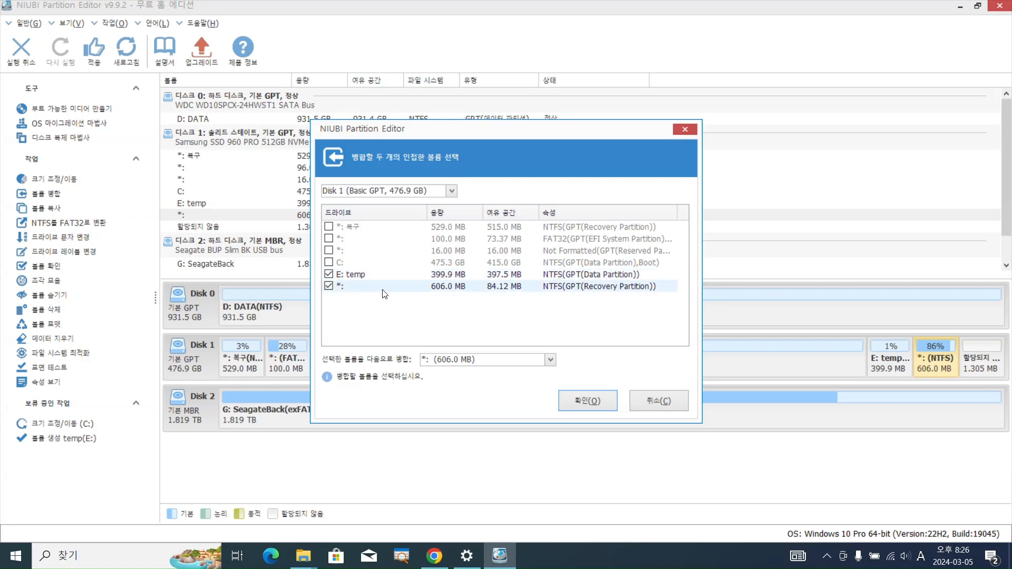
{"action": "left_click", "coordinate": [946, 363]}
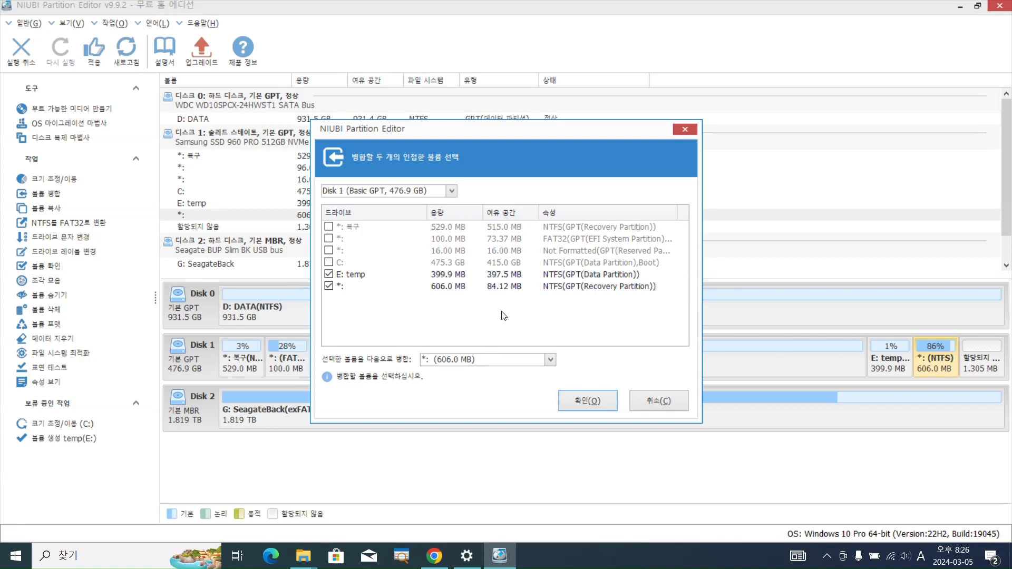
{"action": "left_click", "coordinate": [596, 402]}
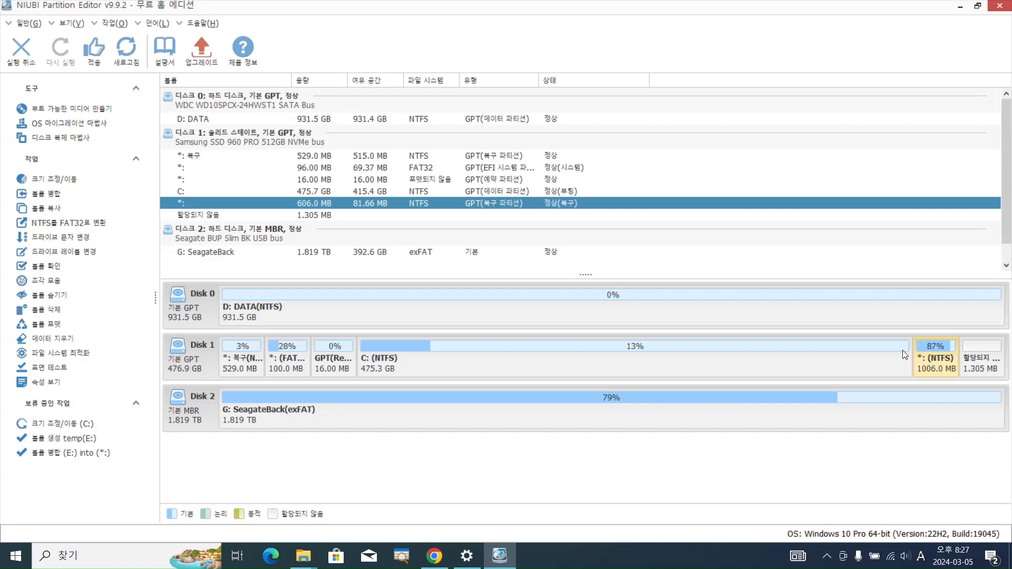
Apply the pending resize, create and merge operations and agree to reboot the computer to run them
{"action": "left_click", "coordinate": [98, 61]}
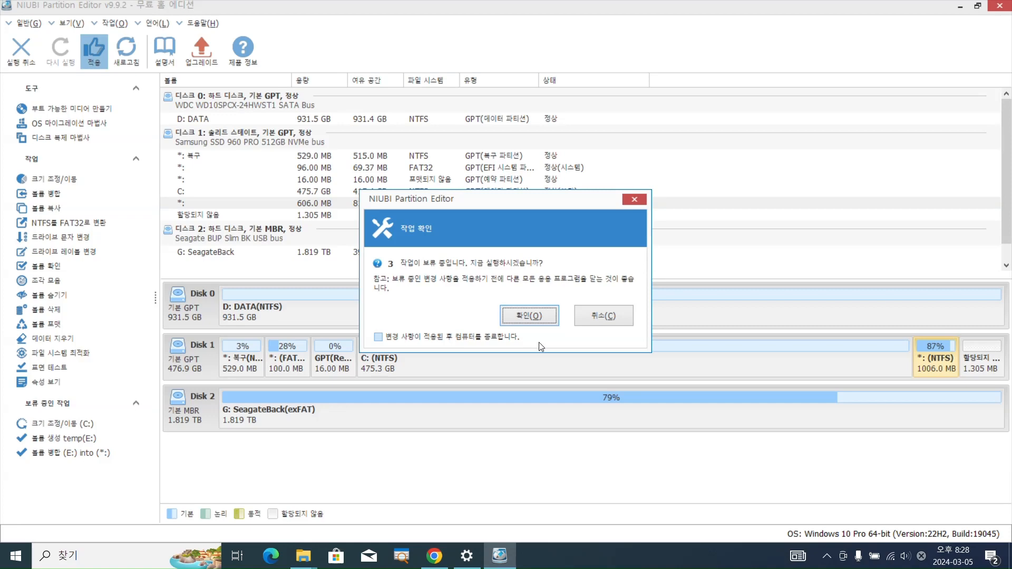
{"action": "left_click", "coordinate": [535, 318]}
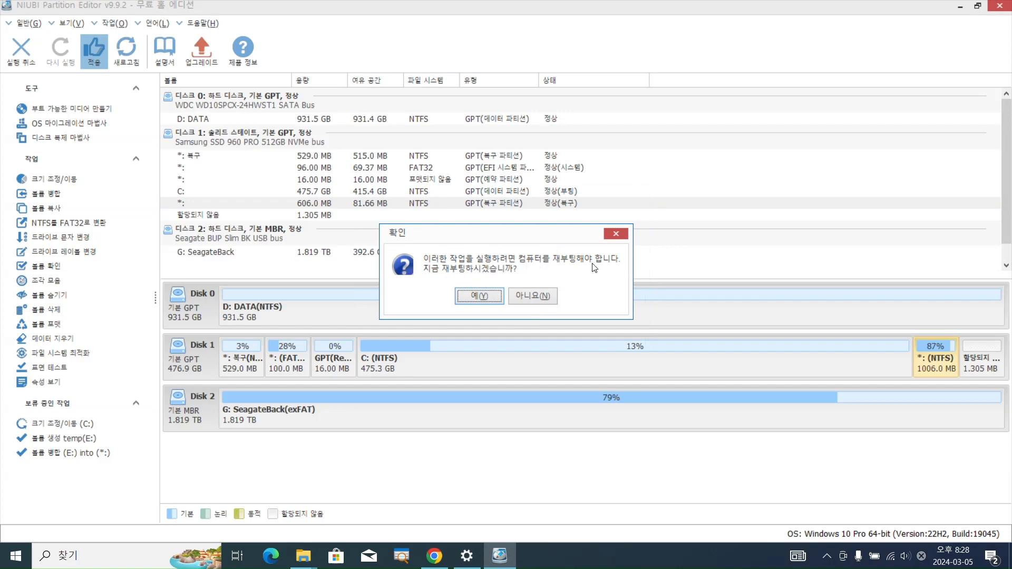
{"action": "left_click", "coordinate": [473, 295]}
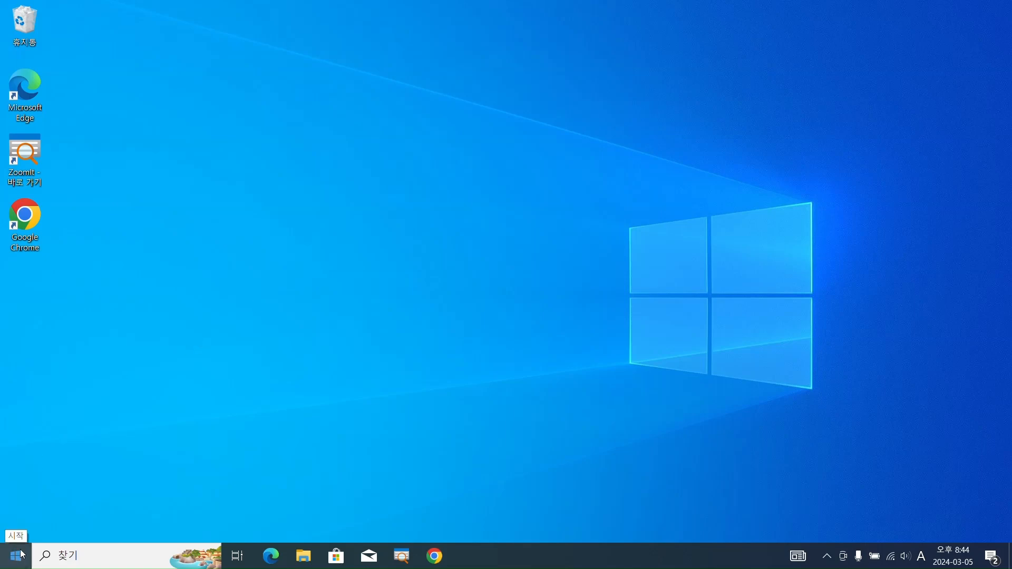
Inspect the size of the recovery partition behind C: on Disk 1 in Windows Disk Management, and close the window
{"action": "right_click", "coordinate": [16, 556]}
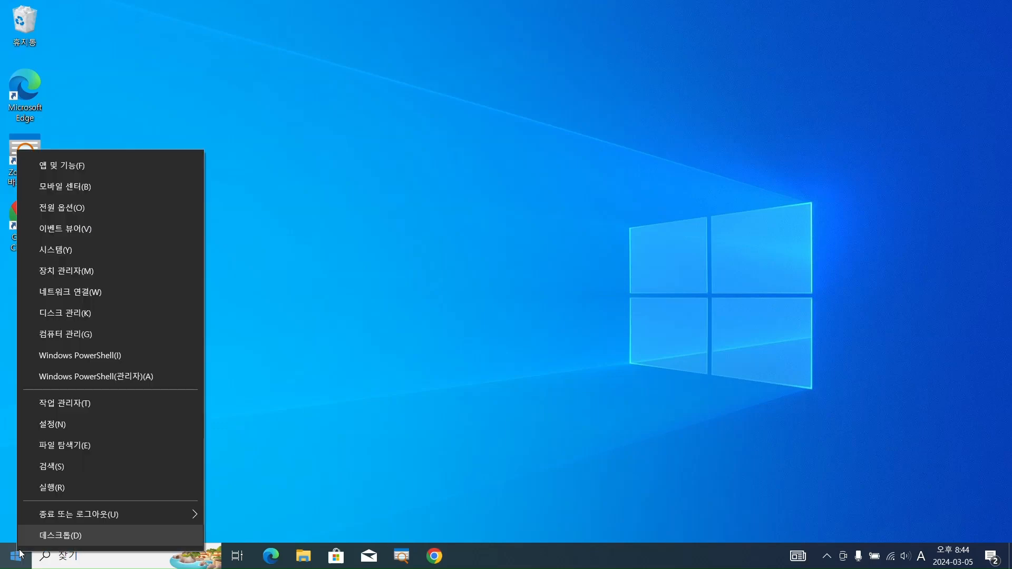
{"action": "left_click", "coordinate": [75, 315]}
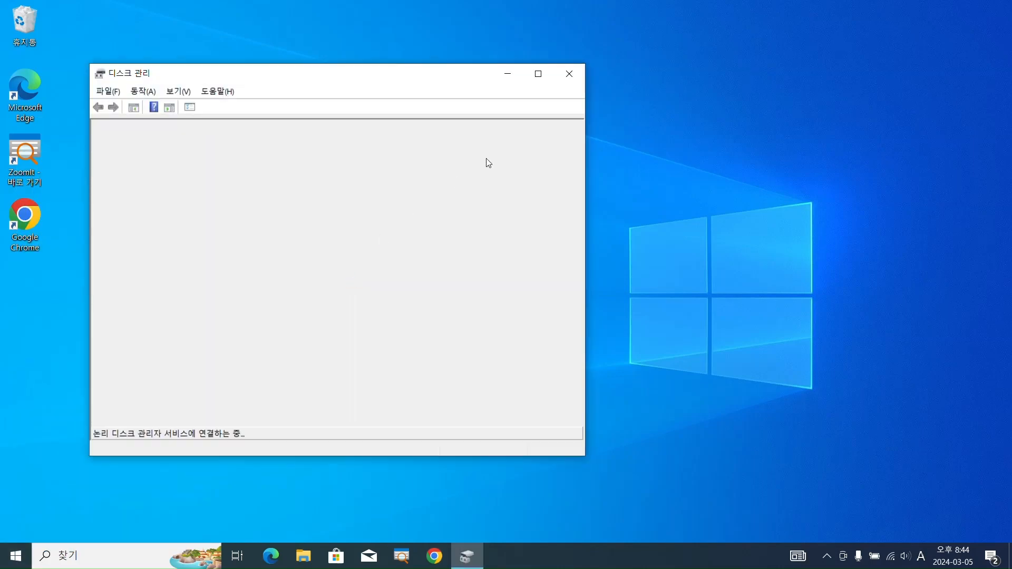
{"action": "left_click", "coordinate": [539, 74]}
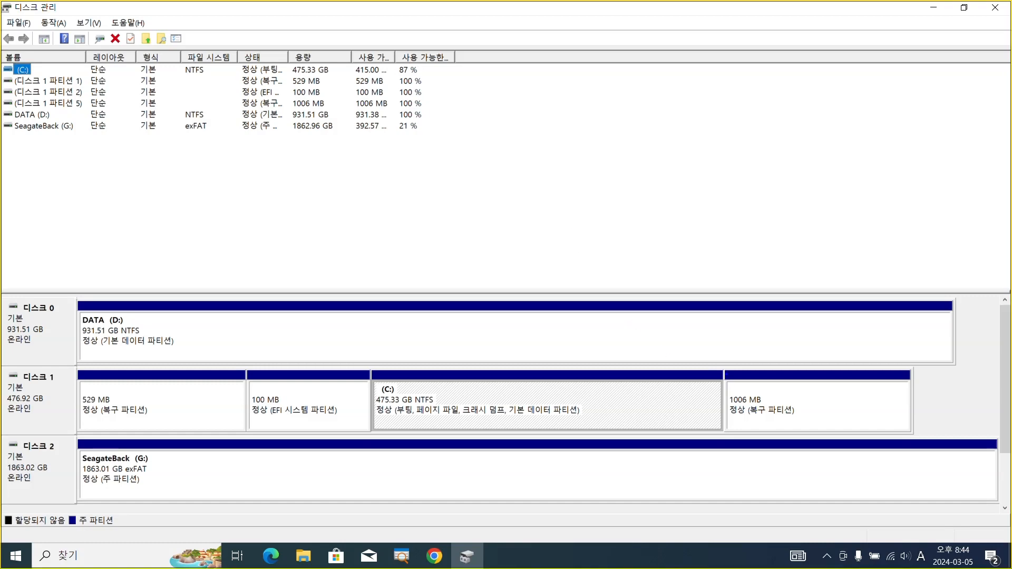
{"action": "left_click_drag", "start_coordinate": [725, 368], "coordinate": [912, 434]}
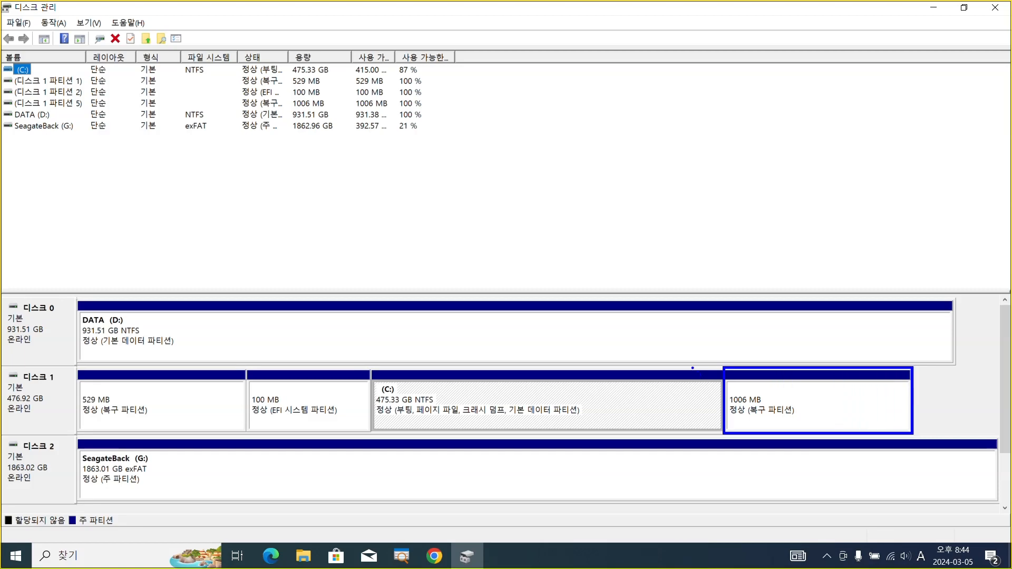
{"action": "left_click_drag", "start_coordinate": [692, 366], "coordinate": [722, 434]}
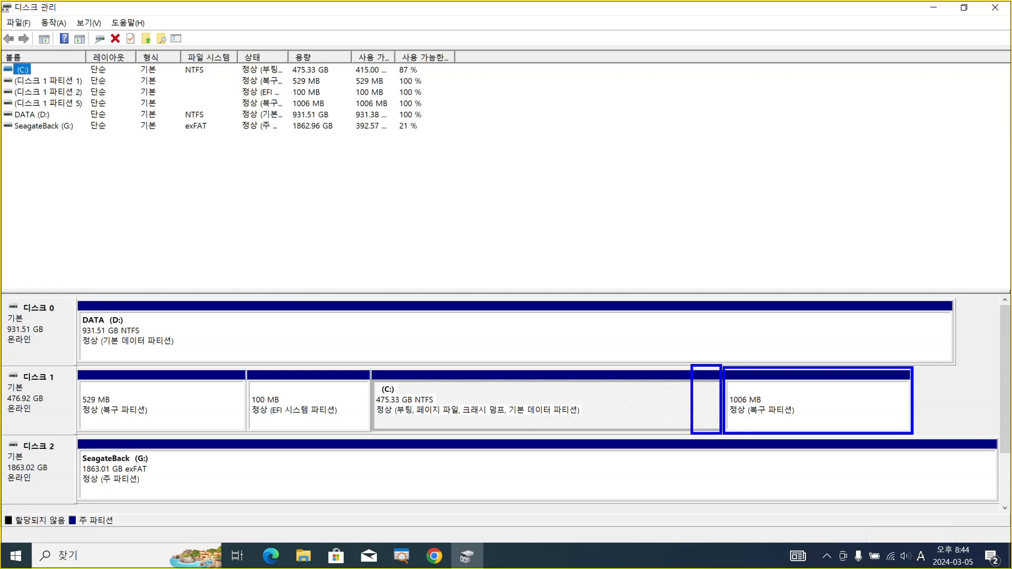
{"action": "mouse_move", "coordinate": [692, 365]}
{"action": "left_mouse_down"}
{"action": "mouse_move", "coordinate": [695, 350]}
{"action": "mouse_move", "coordinate": [805, 351]}
{"action": "mouse_move", "coordinate": [903, 354]}
{"action": "mouse_move", "coordinate": [914, 369]}
{"action": "left_mouse_up"}
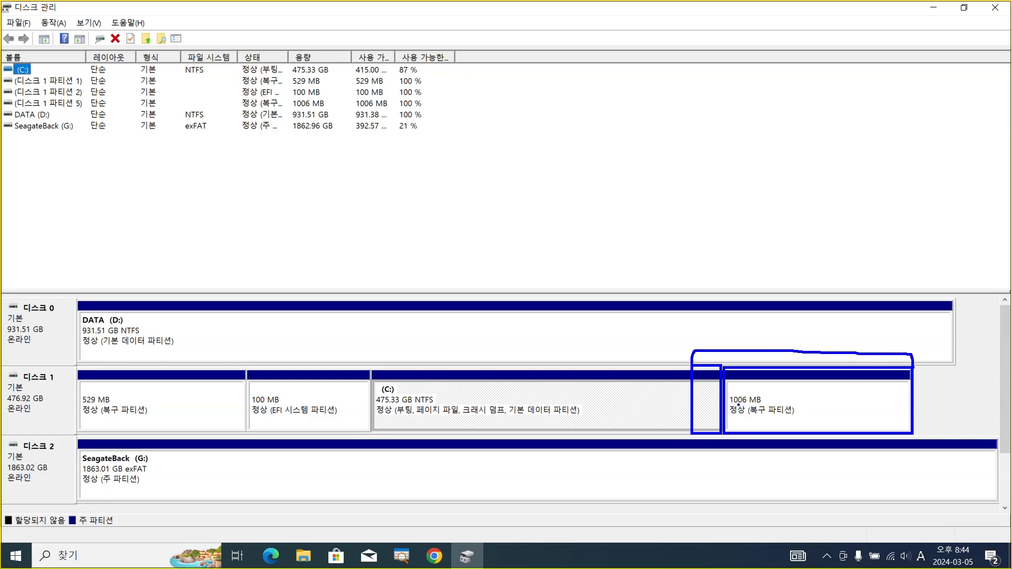
{"action": "mouse_move", "coordinate": [729, 395]}
{"action": "left_mouse_down"}
{"action": "mouse_move", "coordinate": [746, 408]}
{"action": "mouse_move", "coordinate": [770, 407]}
{"action": "left_mouse_up"}
{"action": "key", "text": "Escape"}
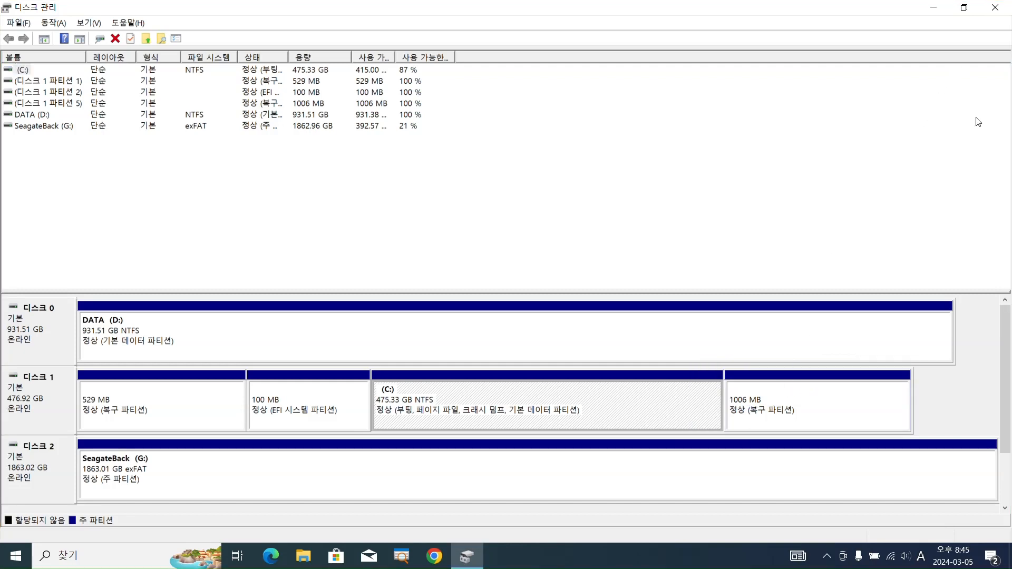
{"action": "left_click", "coordinate": [995, 8]}
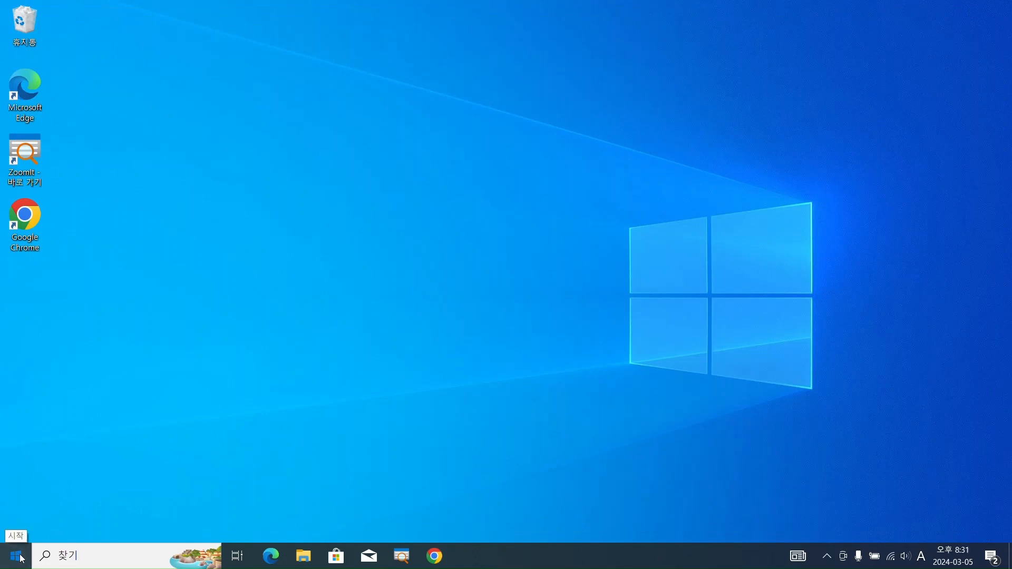
Go to Windows Update in Settings and retry the update that failed with error 0x80070643
{"action": "left_click", "coordinate": [16, 556]}
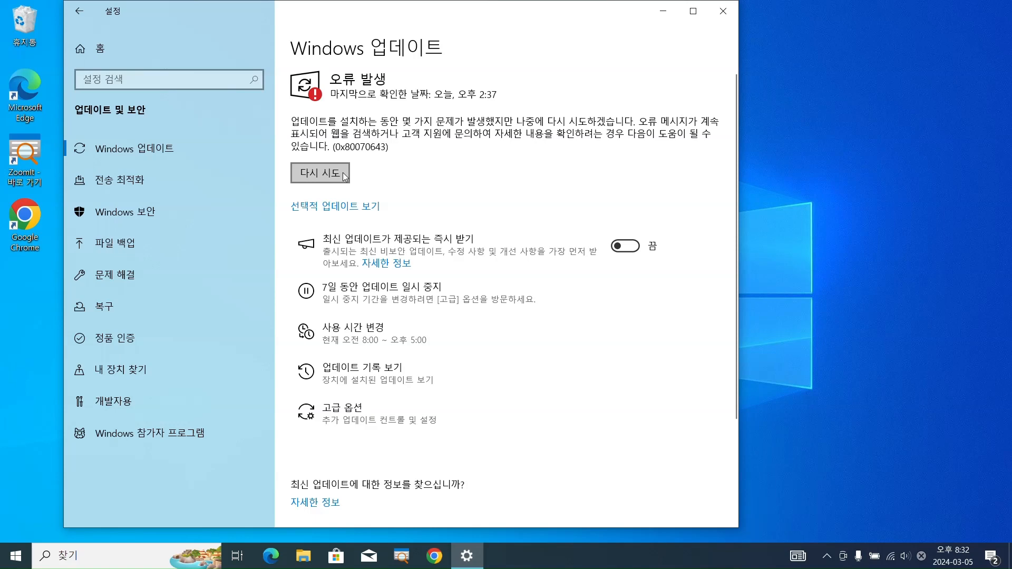
{"action": "left_click", "coordinate": [344, 175]}
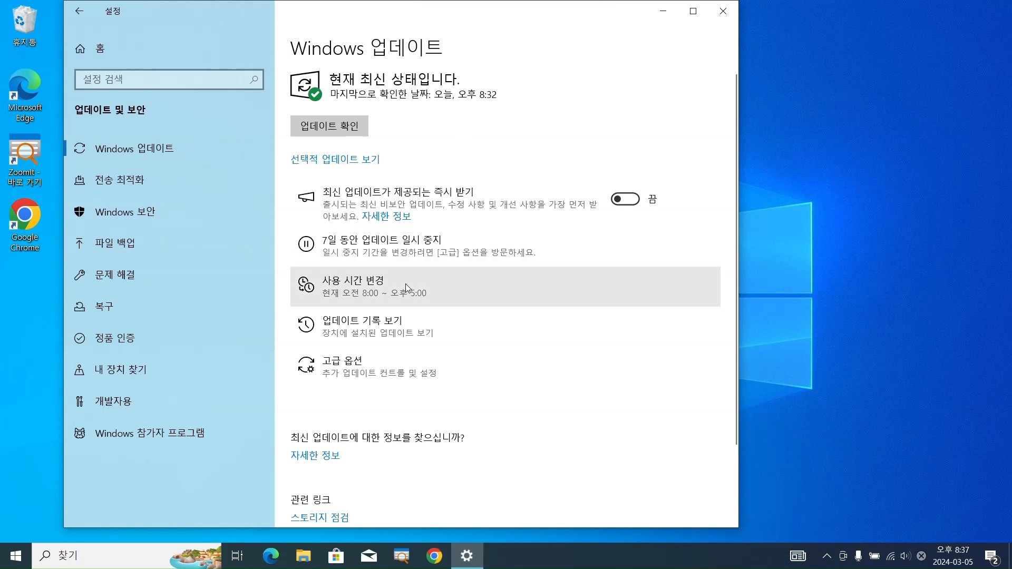
Check the update history for the installation status of KB5034441, and return to the Windows Update page
{"action": "left_click", "coordinate": [377, 326]}
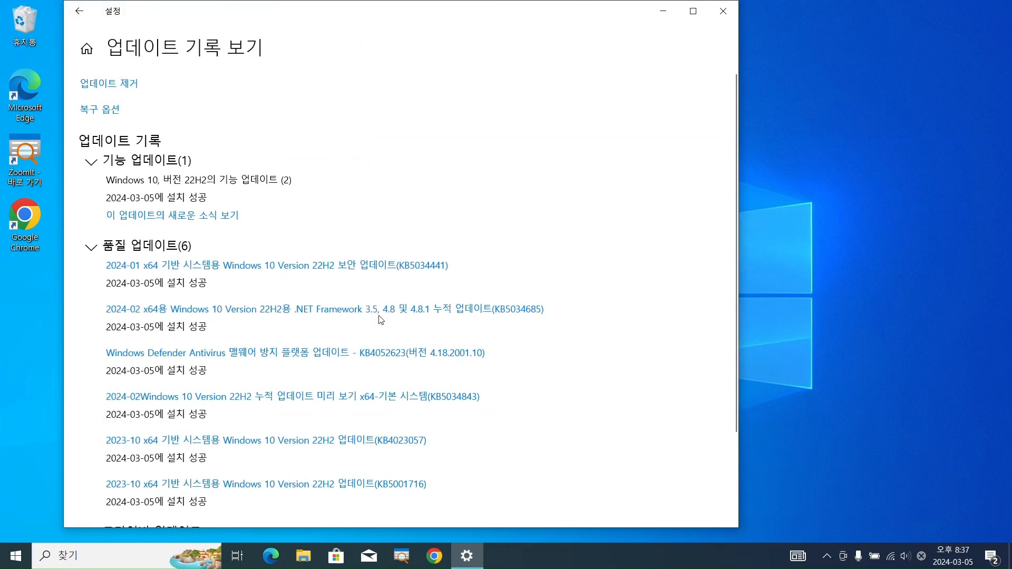
{"action": "scroll", "coordinate": [380, 320], "scroll_direction": "down", "scroll_amount": 3}
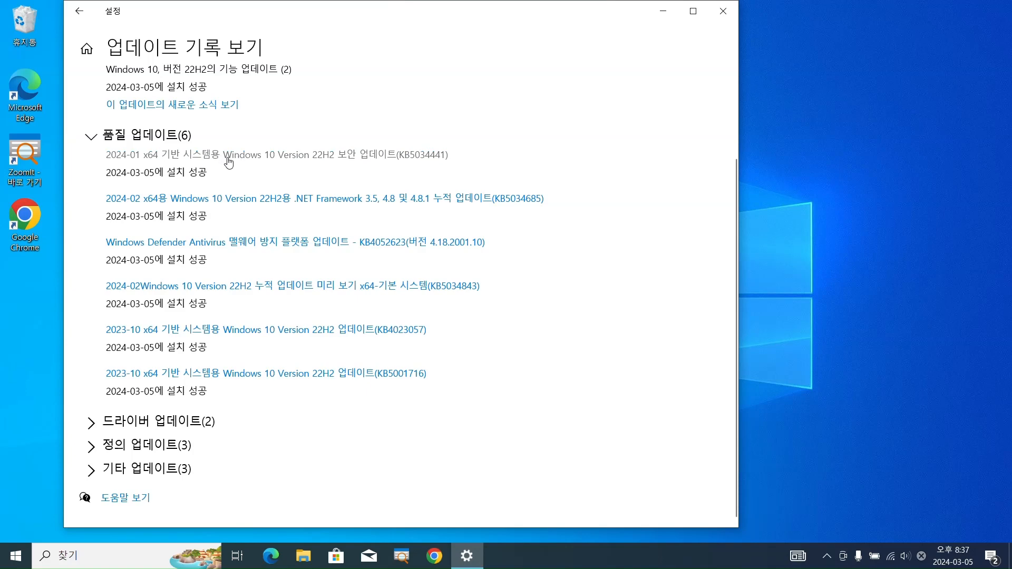
{"action": "scroll", "coordinate": [253, 163], "scroll_direction": "up", "scroll_amount": 3}
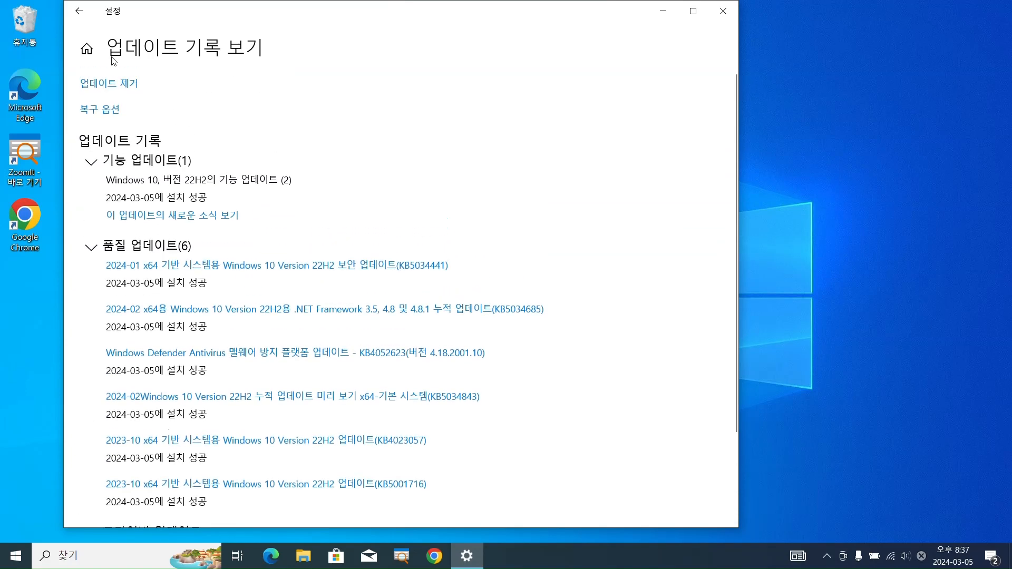
{"action": "left_click", "coordinate": [79, 11]}
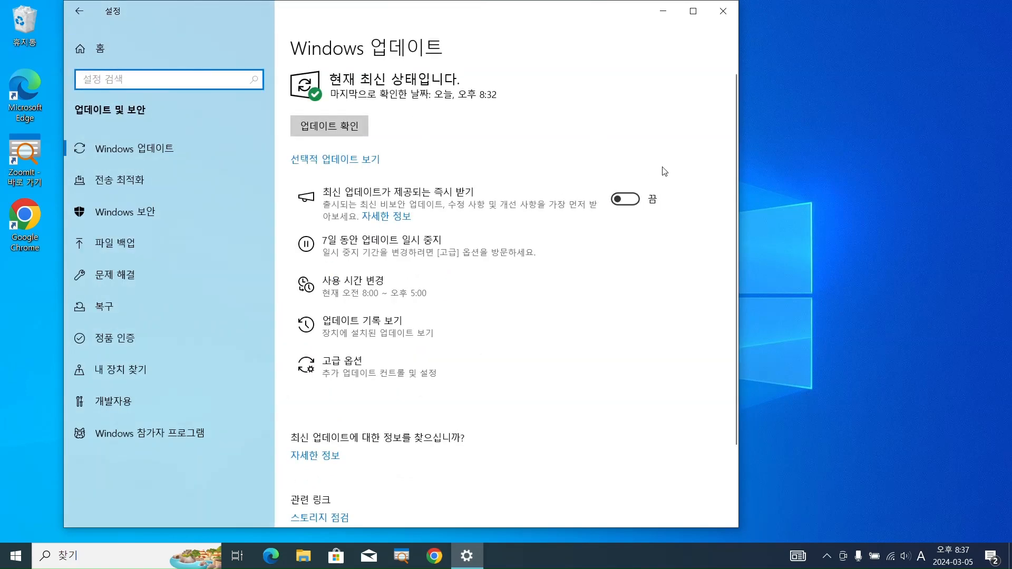